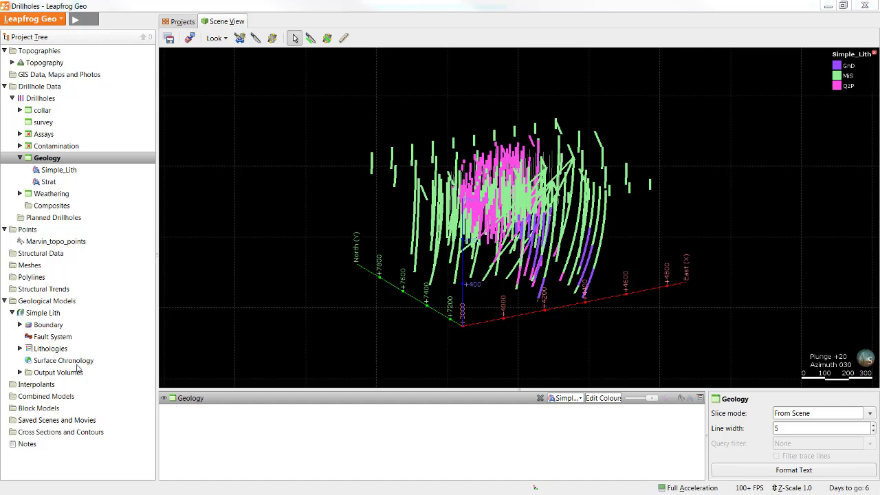
{"action": "scroll", "coordinate": [509, 273], "scroll_direction": "up", "scroll_amount": 5}
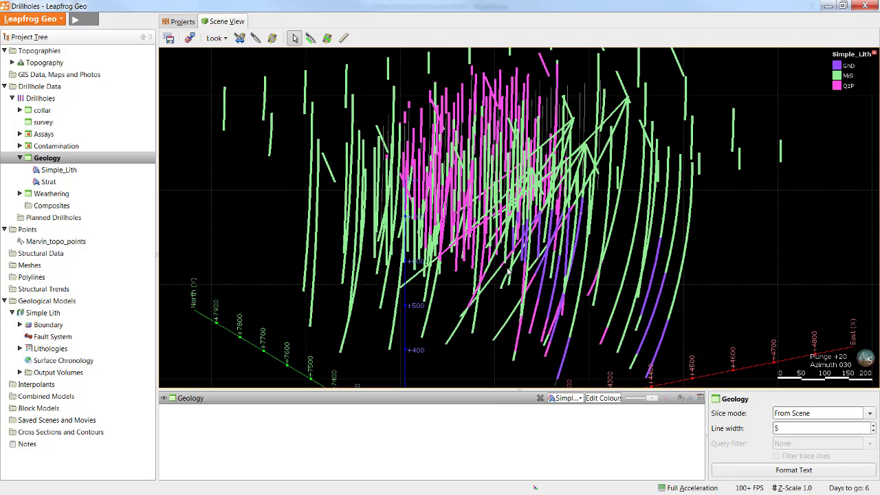
{"action": "left_click_drag", "start_coordinate": [509, 274], "coordinate": [604, 252]}
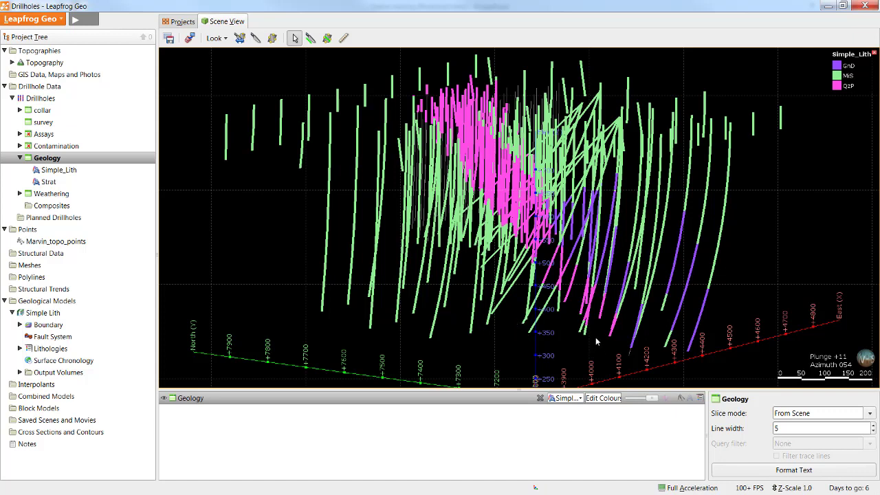
Create a QzP intrusion from base lithology in Simple Lith, leaving GnD and MiS as exterior lithologies.
{"action": "right_click", "coordinate": [69, 361]}
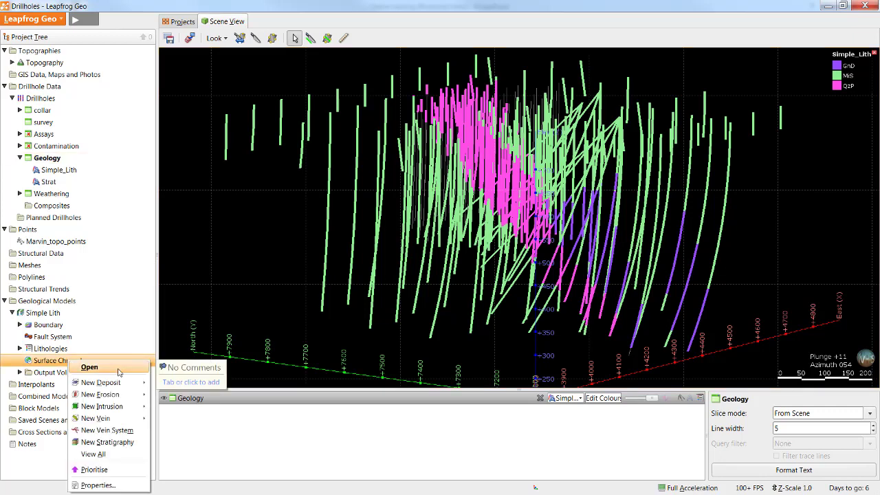
{"action": "mouse_move", "coordinate": [135, 407]}
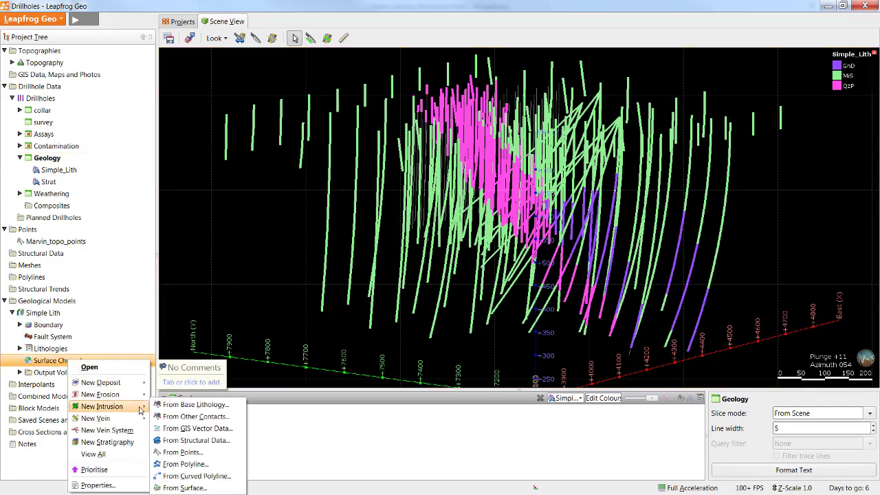
{"action": "left_click", "coordinate": [233, 407]}
{"action": "left_click_drag", "start_coordinate": [440, 136], "coordinate": [274, 135]}
{"action": "left_click", "coordinate": [288, 201]}
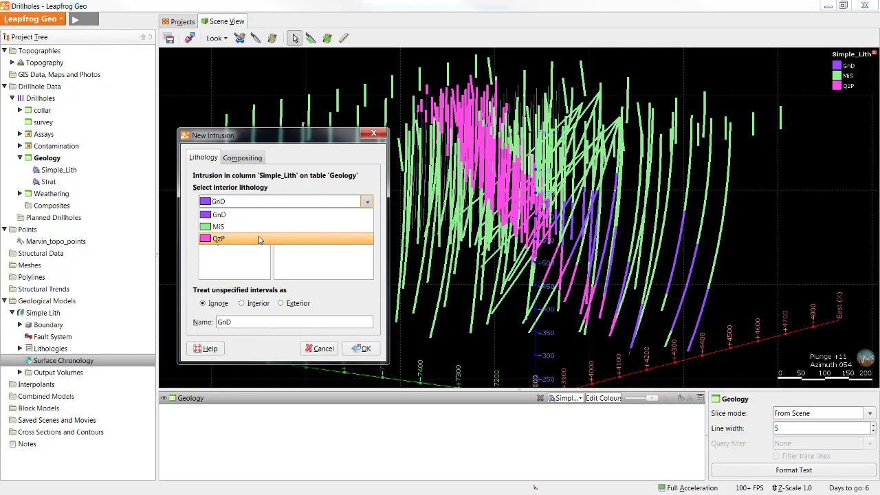
{"action": "left_click", "coordinate": [241, 241]}
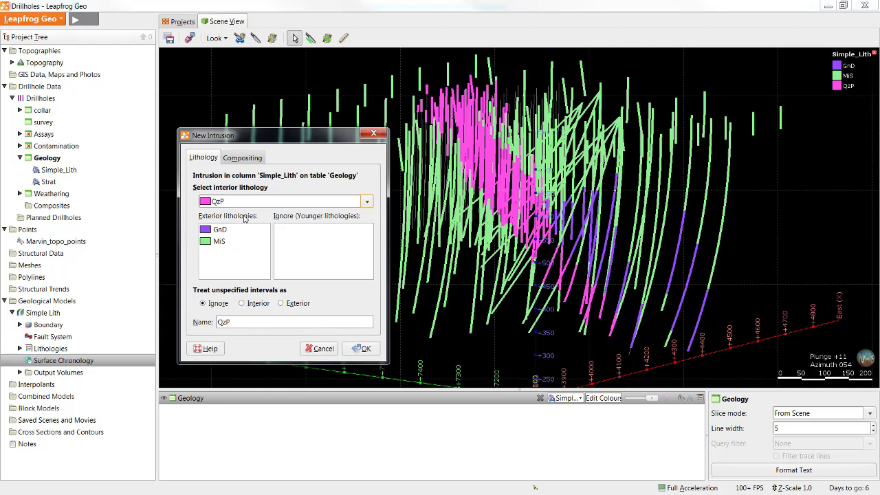
{"action": "left_click", "coordinate": [358, 348]}
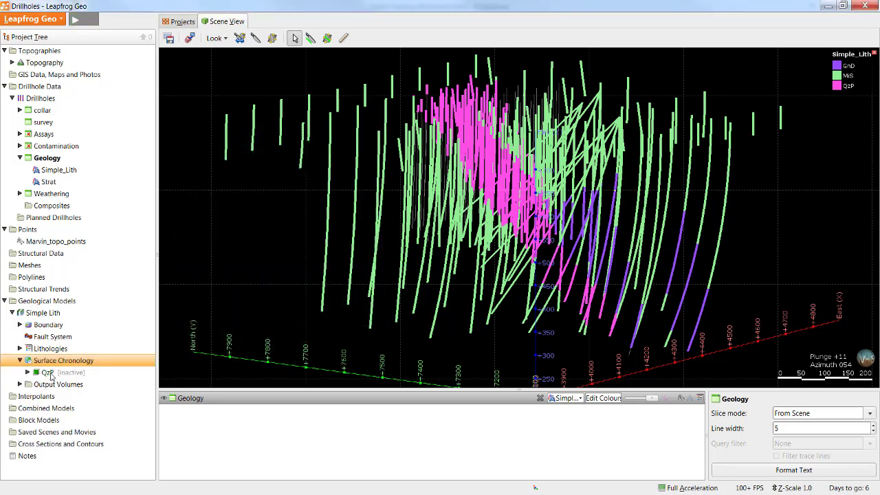
Display the QzP intrusion surface in the scene and orbit around it against the drillholes.
{"action": "left_click_drag", "start_coordinate": [48, 373], "coordinate": [361, 268]}
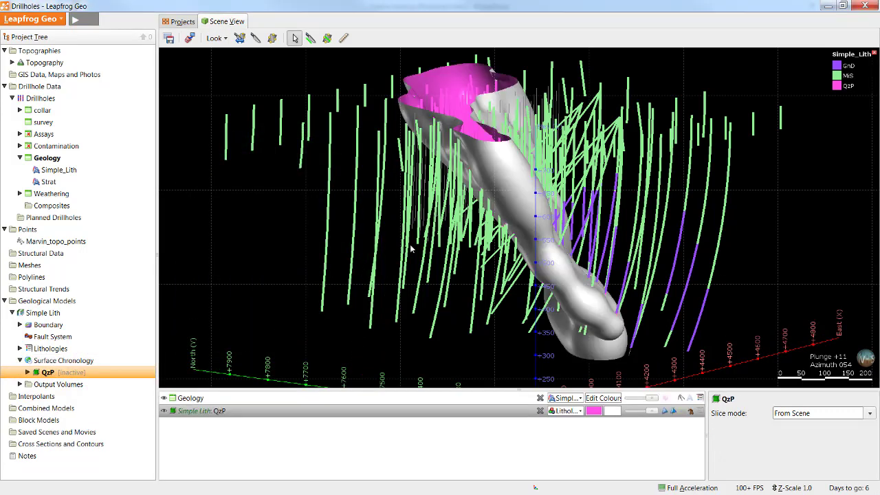
{"action": "scroll", "coordinate": [594, 194], "scroll_direction": "up", "scroll_amount": 5}
{"action": "left_click_drag", "start_coordinate": [594, 194], "coordinate": [622, 201]}
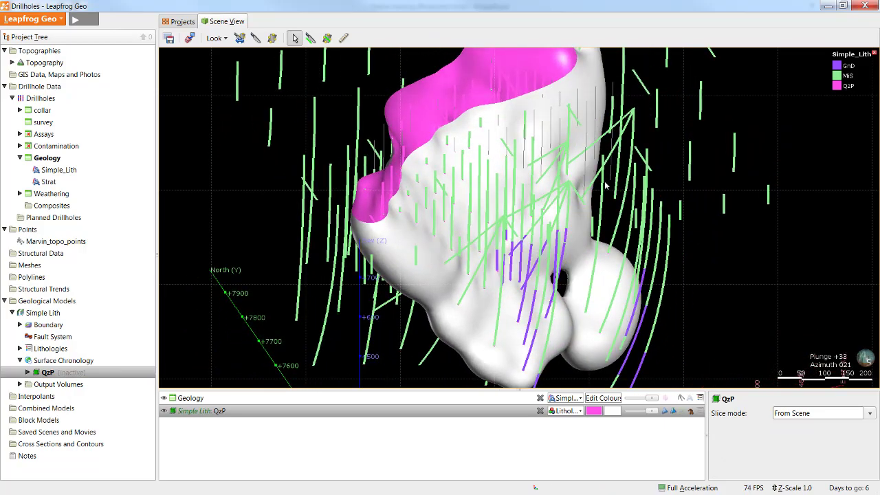
{"action": "left_click_drag", "start_coordinate": [576, 251], "coordinate": [646, 239]}
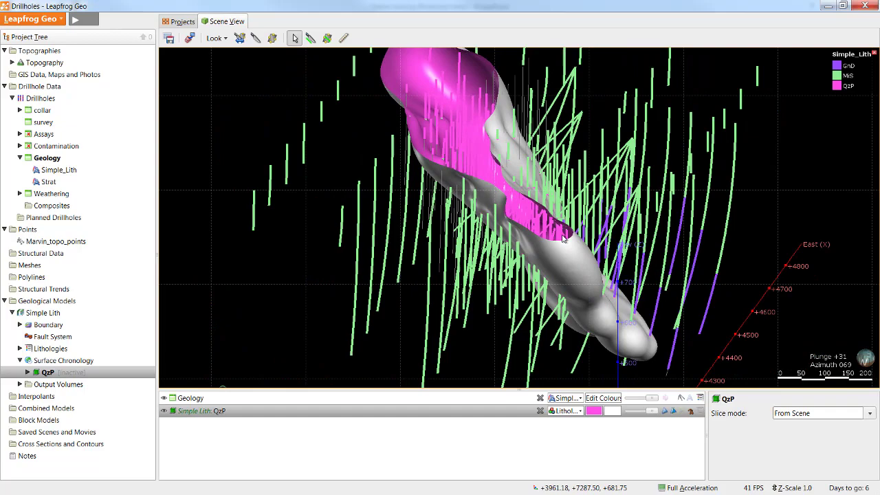
{"action": "left_click_drag", "start_coordinate": [524, 222], "coordinate": [460, 220]}
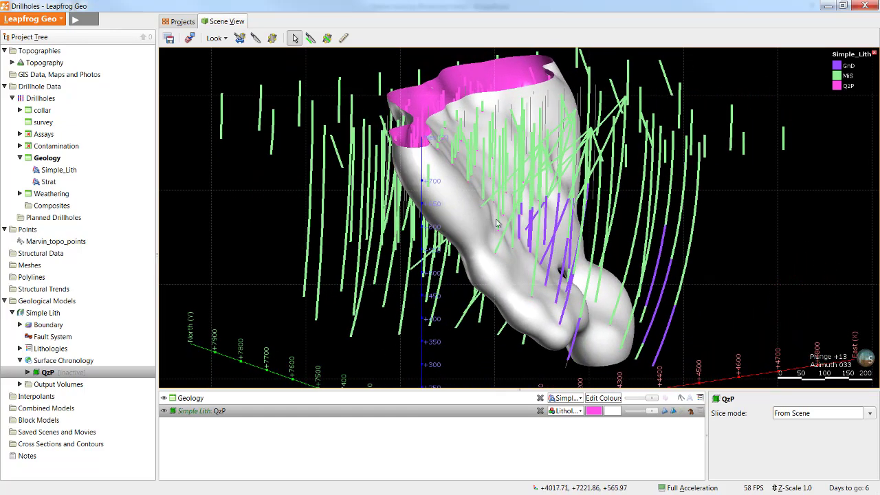
{"action": "left_click_drag", "start_coordinate": [579, 256], "coordinate": [464, 255]}
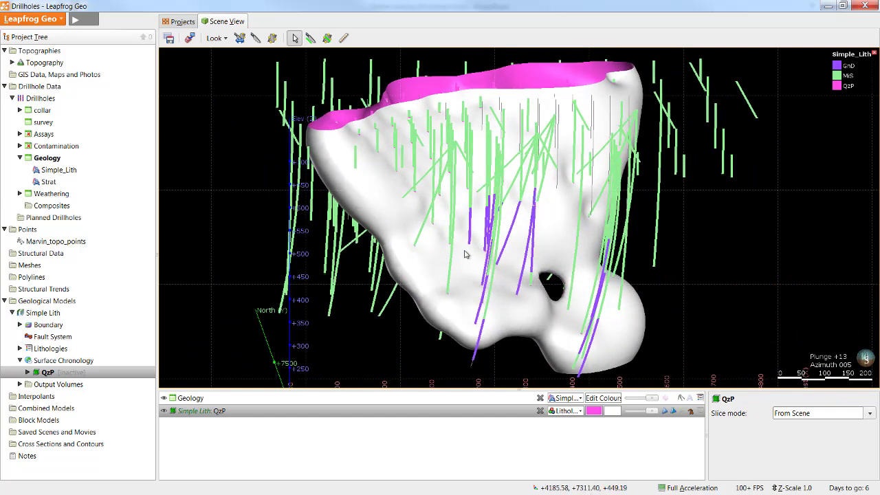
{"action": "left_click_drag", "start_coordinate": [554, 258], "coordinate": [612, 318]}
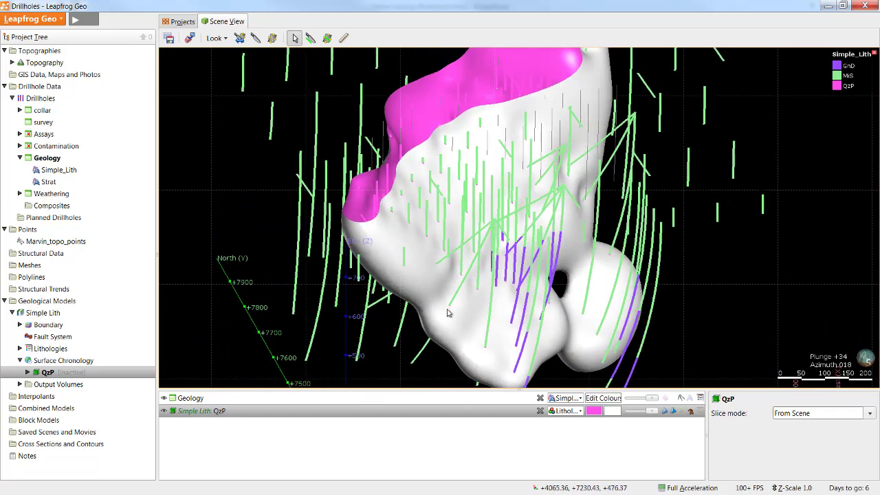
{"action": "left_click_drag", "start_coordinate": [517, 315], "coordinate": [631, 263]}
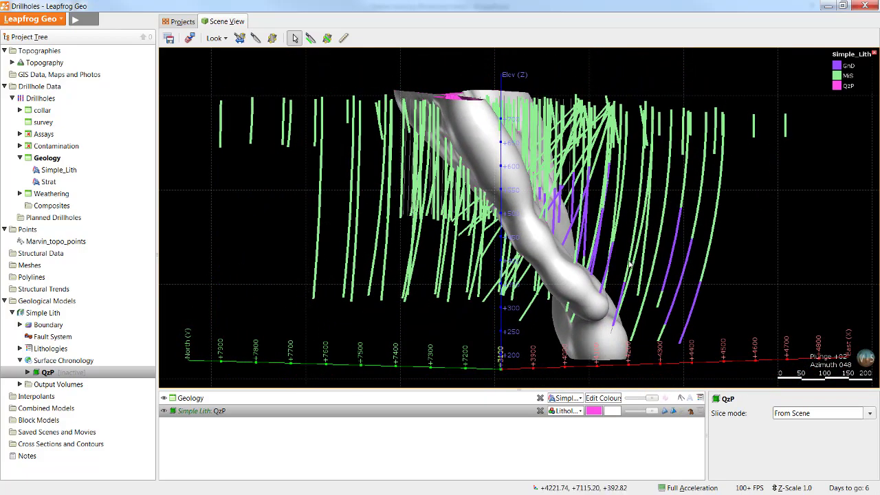
{"action": "left_click_drag", "start_coordinate": [548, 260], "coordinate": [525, 264]}
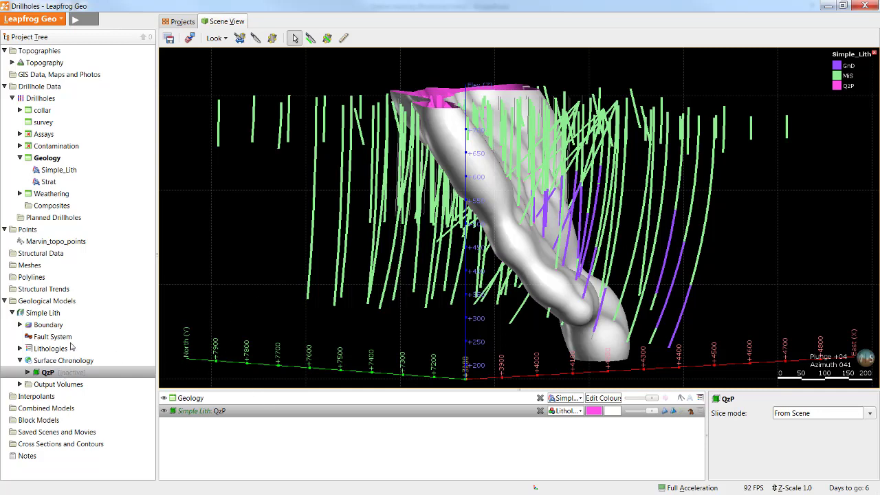
{"action": "left_click_drag", "start_coordinate": [493, 270], "coordinate": [449, 241]}
{"action": "scroll", "coordinate": [466, 244], "scroll_direction": "up", "scroll_amount": 3}
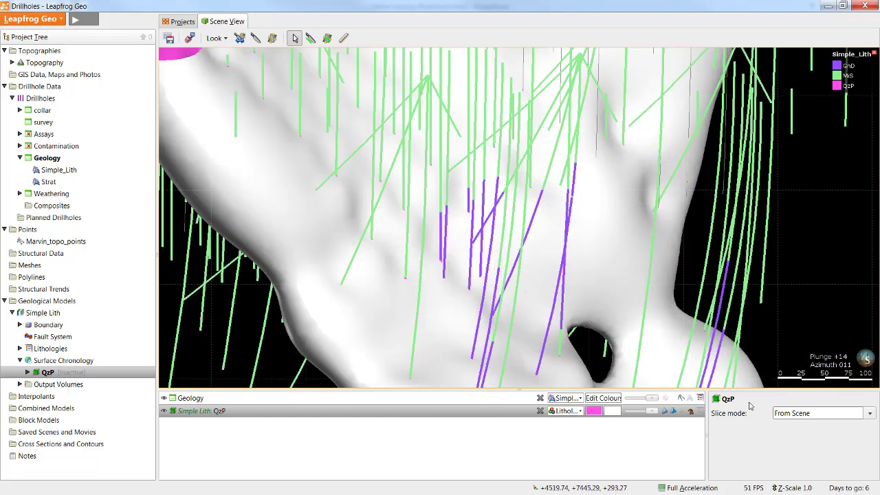
Show the mesh triangle edges on the QzP surface and zoom in closely.
{"action": "left_click", "coordinate": [681, 413]}
{"action": "scroll", "coordinate": [357, 251], "scroll_direction": "up", "scroll_amount": 5}
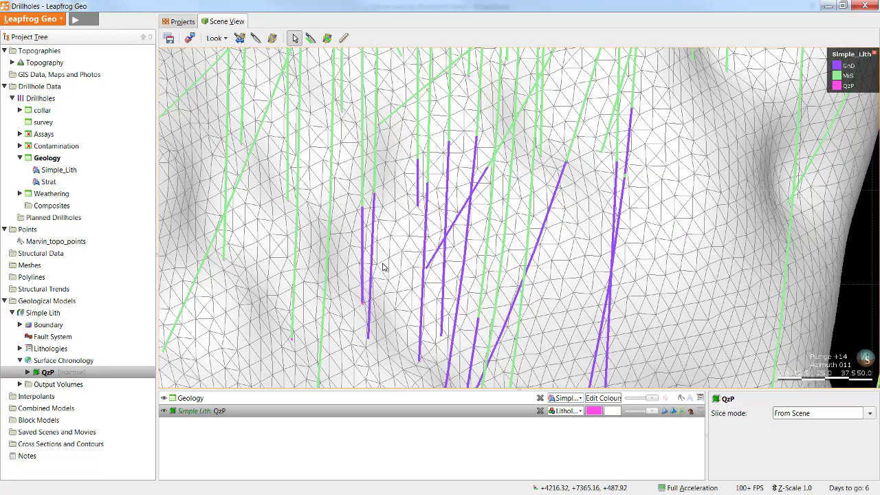
{"action": "scroll", "coordinate": [366, 206], "scroll_direction": "up", "scroll_amount": 3}
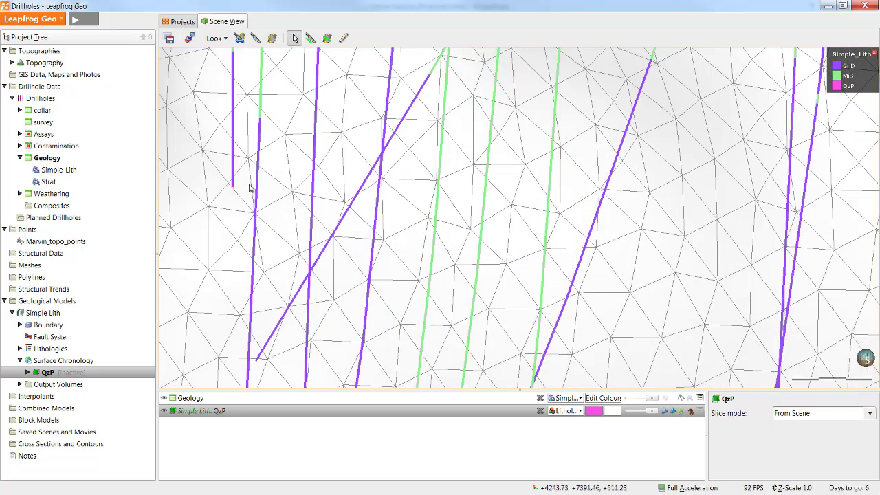
{"action": "scroll", "coordinate": [245, 200], "scroll_direction": "up", "scroll_amount": 2}
{"action": "scroll", "coordinate": [330, 199], "scroll_direction": "up", "scroll_amount": 2}
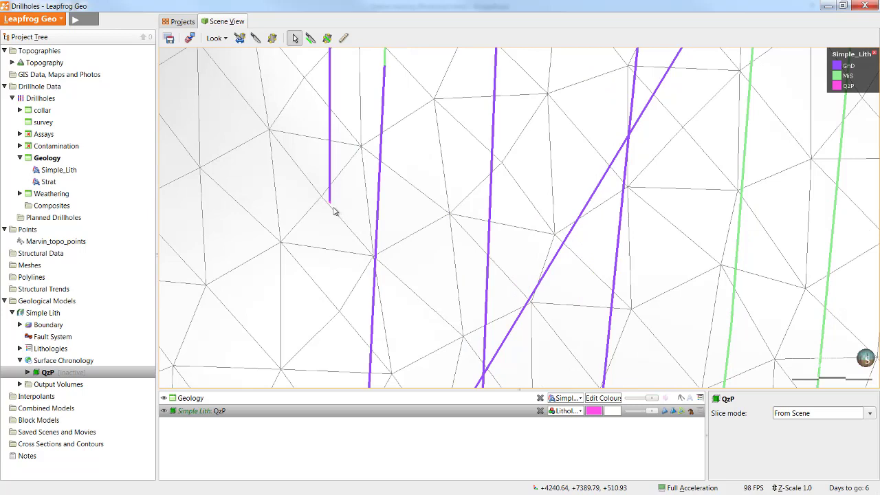
{"action": "scroll", "coordinate": [335, 217], "scroll_direction": "up", "scroll_amount": 2}
{"action": "scroll", "coordinate": [334, 226], "scroll_direction": "up", "scroll_amount": 2}
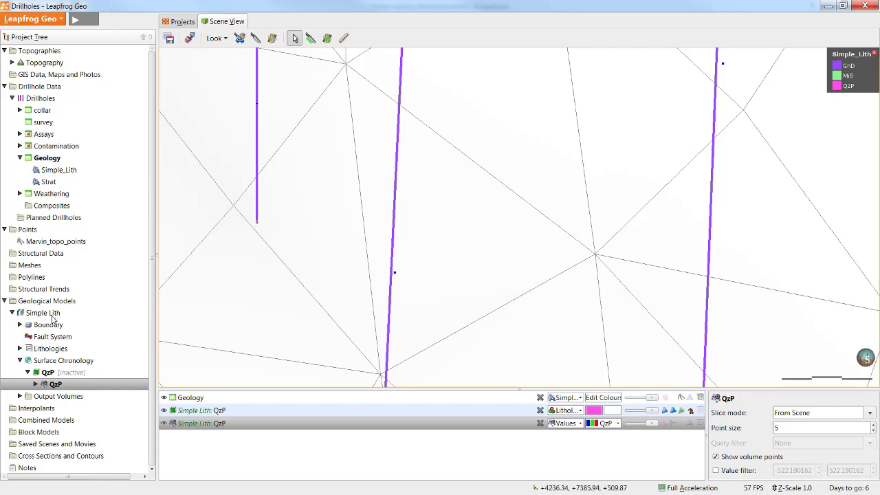
Set the Simple Lith model's surfaces to snap to all data.
{"action": "double_click", "coordinate": [53, 315]}
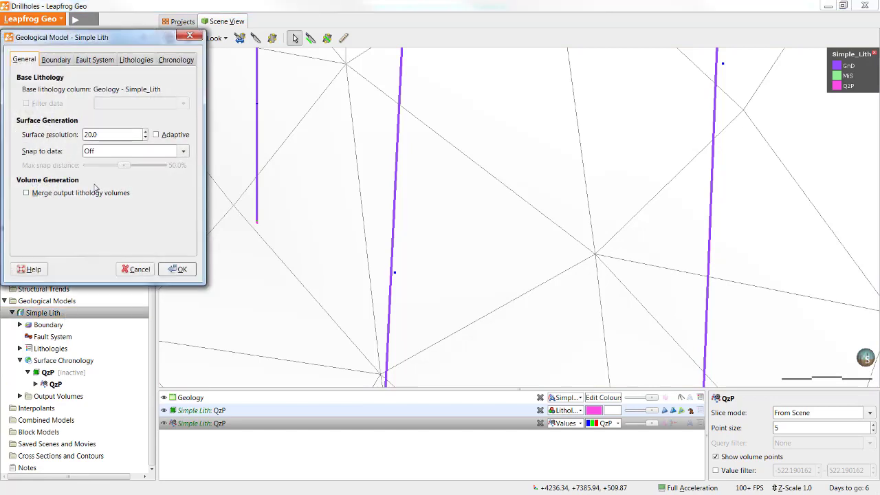
{"action": "left_click", "coordinate": [154, 152]}
{"action": "left_click", "coordinate": [96, 164]}
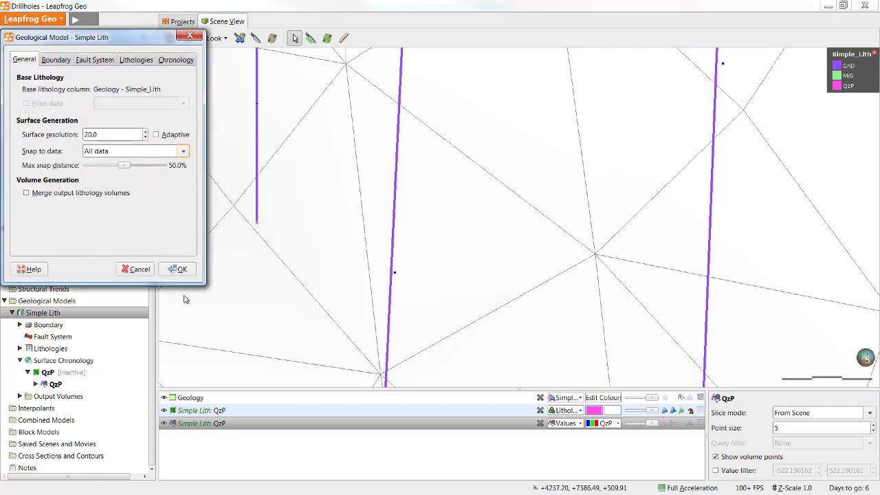
{"action": "left_click", "coordinate": [178, 269]}
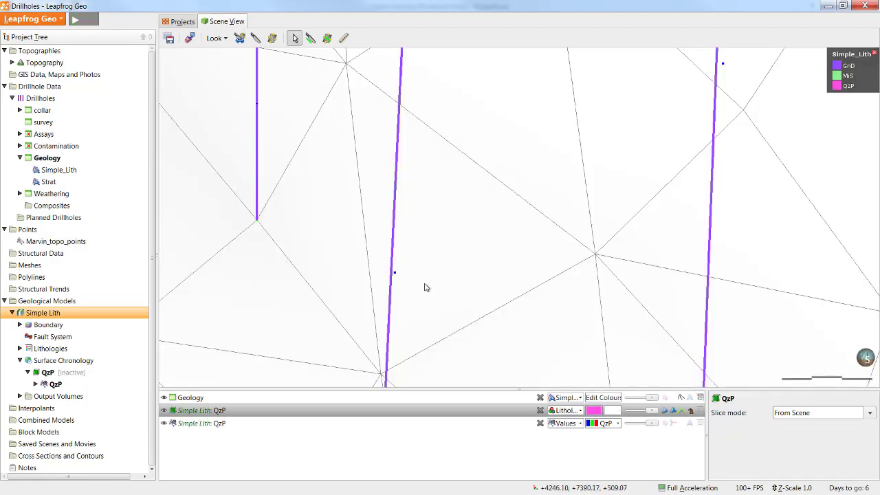
{"action": "scroll", "coordinate": [423, 279], "scroll_direction": "down", "scroll_amount": 3}
{"action": "scroll", "coordinate": [406, 279], "scroll_direction": "up", "scroll_amount": 3}
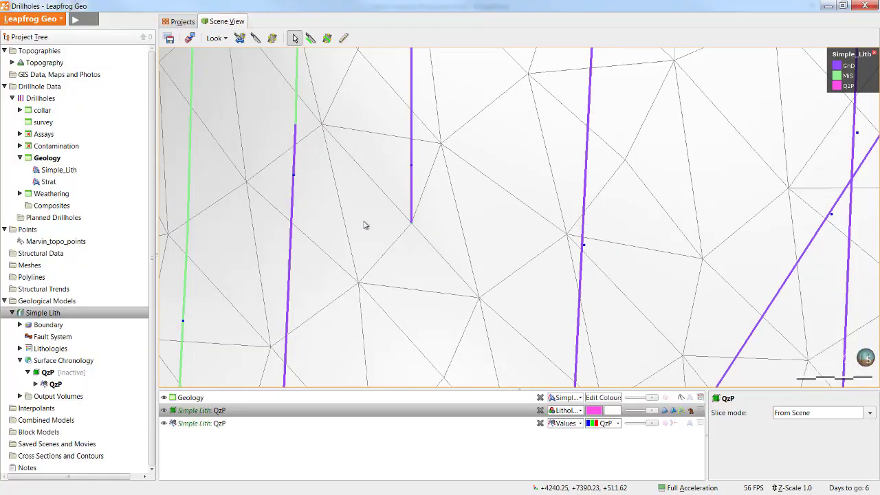
{"action": "scroll", "coordinate": [365, 225], "scroll_direction": "down", "scroll_amount": 8}
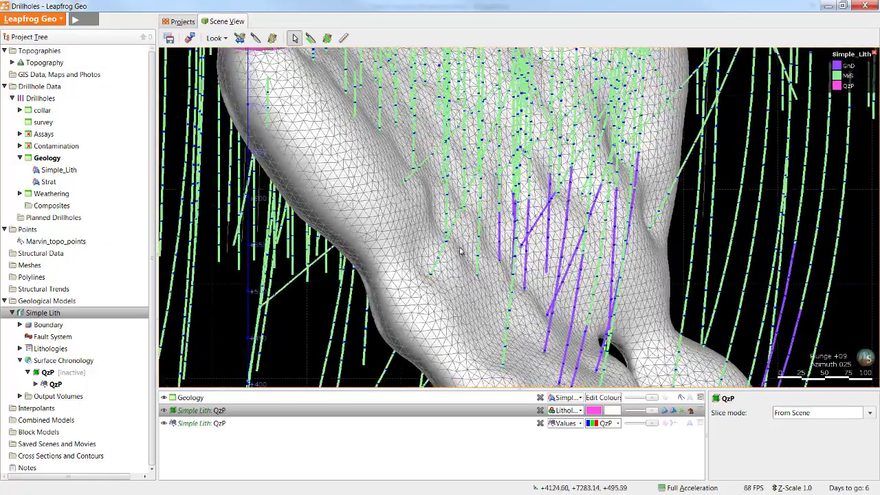
Hide the QzP mesh edges and select the QzP surface to view its properties.
{"action": "left_click", "coordinate": [680, 410]}
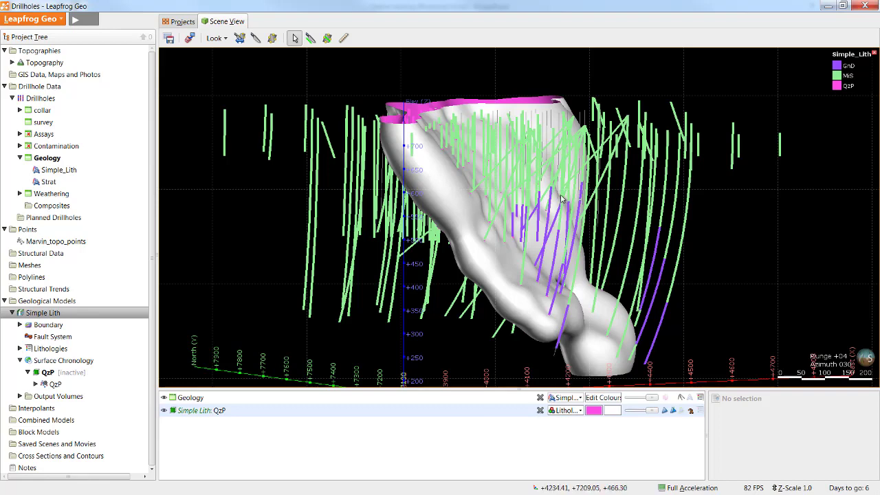
{"action": "left_click_drag", "start_coordinate": [513, 249], "coordinate": [516, 250]}
{"action": "left_click", "coordinate": [528, 408]}
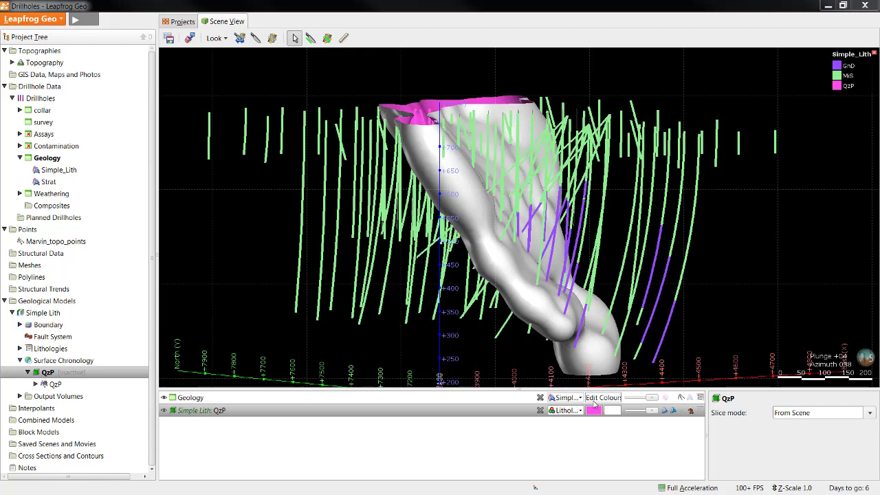
Hide the QzP surface and colour only QzP drillhole intervals, leaving GnD and MiS uncoloured.
{"action": "left_click", "coordinate": [164, 411]}
{"action": "left_click", "coordinate": [595, 399]}
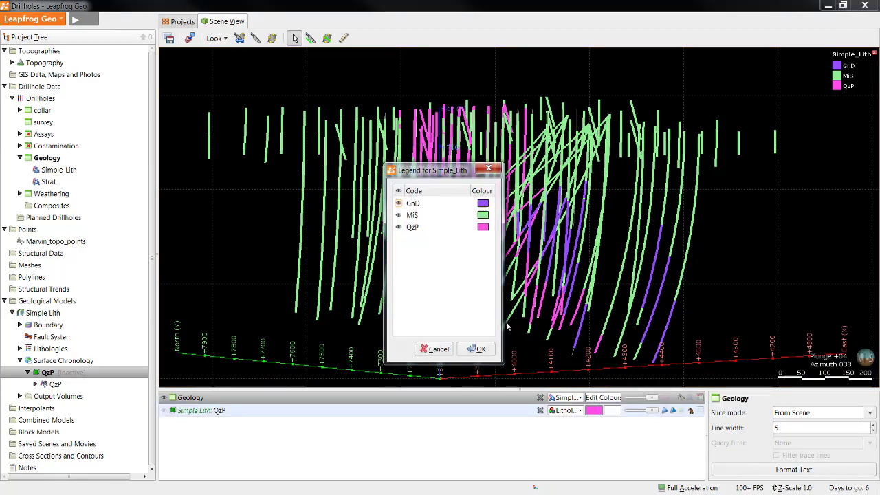
{"action": "left_click", "coordinate": [399, 191]}
{"action": "left_click", "coordinate": [399, 227]}
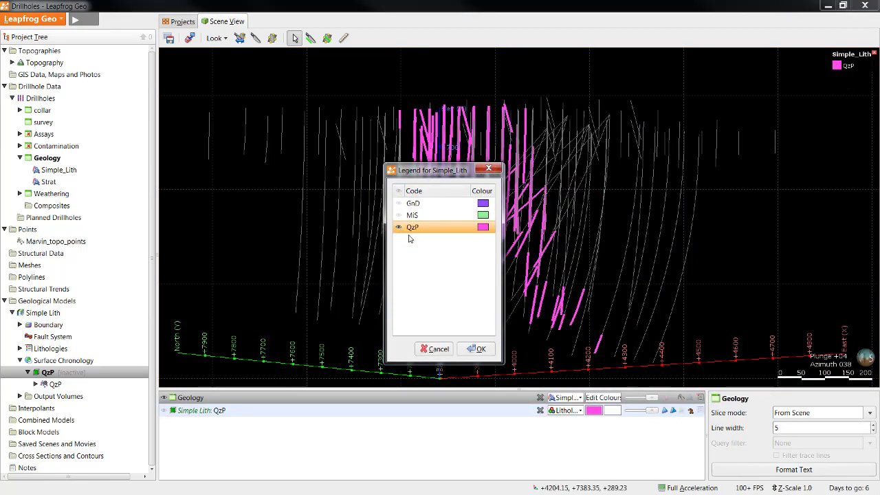
{"action": "left_click", "coordinate": [476, 349]}
{"action": "left_click_drag", "start_coordinate": [426, 293], "coordinate": [481, 291]}
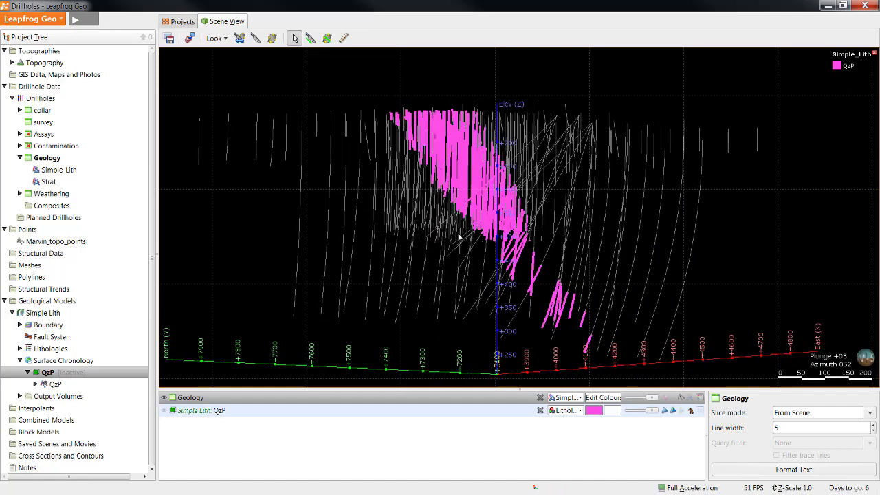
Draw a plane along the QzP intervals (dip 55.33, azimuth 139.39) and reselect the QzP surface.
{"action": "left_click", "coordinate": [327, 38]}
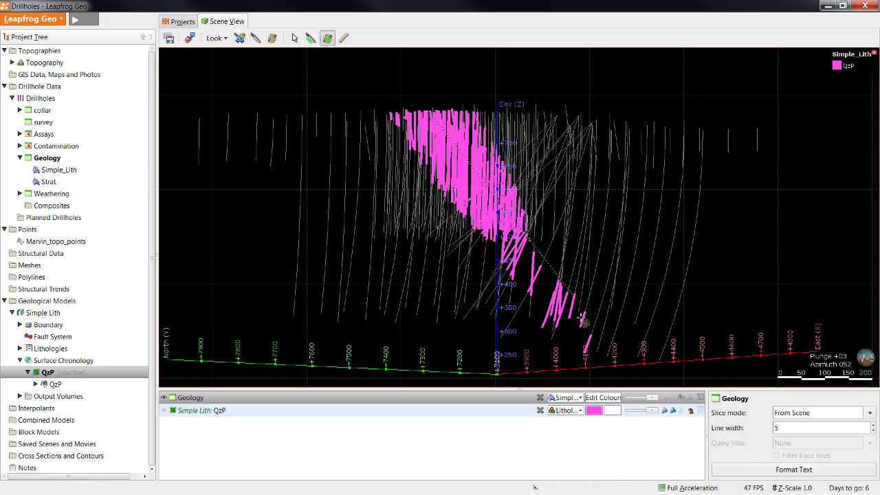
{"action": "left_click", "coordinate": [594, 351]}
{"action": "mouse_move", "coordinate": [636, 230]}
{"action": "left_mouse_down"}
{"action": "mouse_move", "coordinate": [579, 249]}
{"action": "mouse_move", "coordinate": [538, 249]}
{"action": "left_mouse_up"}
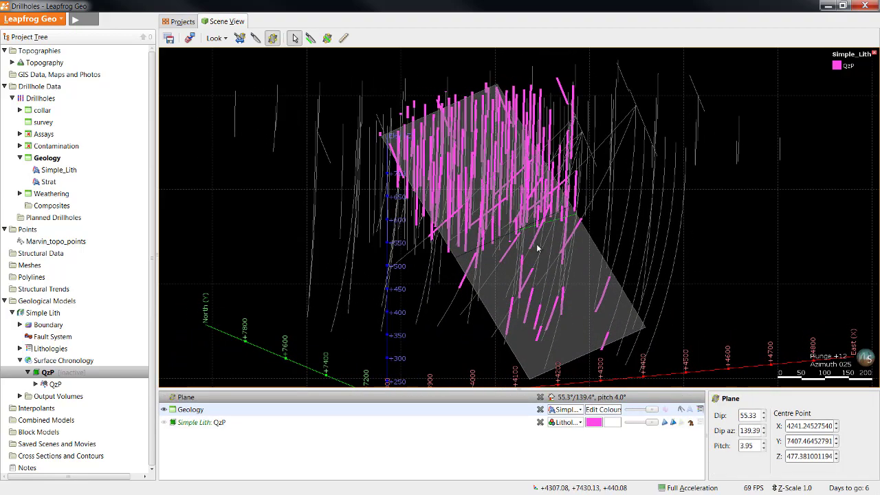
{"action": "left_click", "coordinate": [495, 274]}
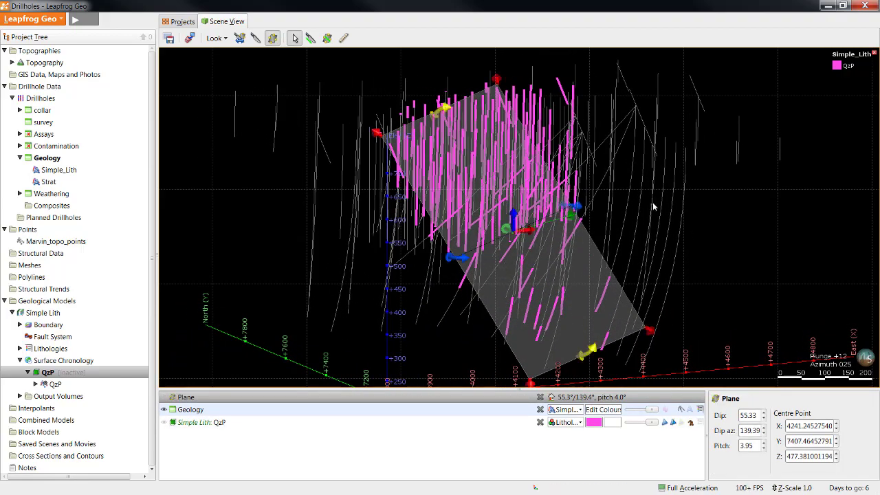
{"action": "mouse_move", "coordinate": [653, 202]}
{"action": "left_mouse_down"}
{"action": "mouse_move", "coordinate": [689, 178]}
{"action": "mouse_move", "coordinate": [628, 179]}
{"action": "left_mouse_up"}
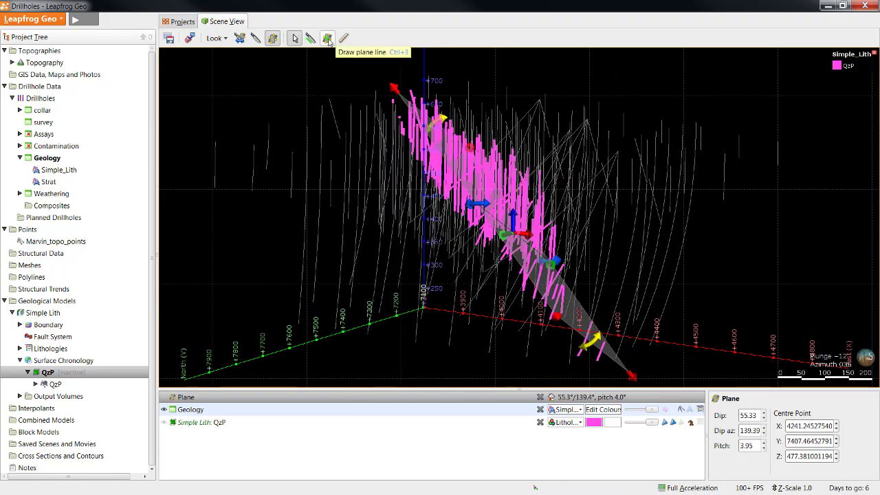
{"action": "left_click_drag", "start_coordinate": [651, 169], "coordinate": [512, 286]}
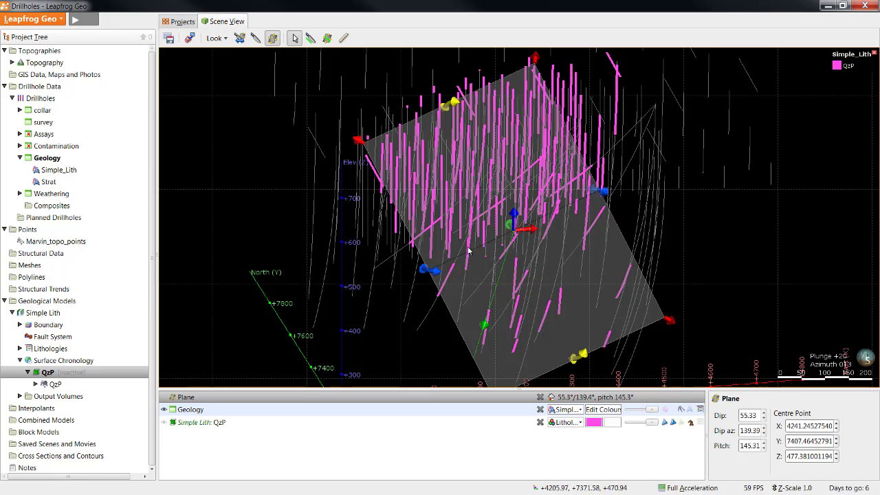
{"action": "left_click", "coordinate": [95, 373]}
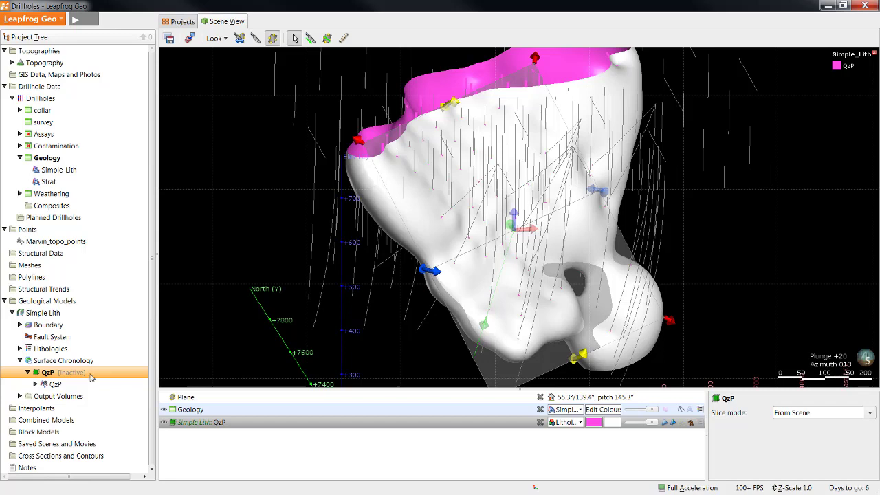
Set the QzP trend from the plane: dip 55.33, azimuth 139.39, pitch 145.311, ratios 3, 3, 1.
{"action": "double_click", "coordinate": [90, 375]}
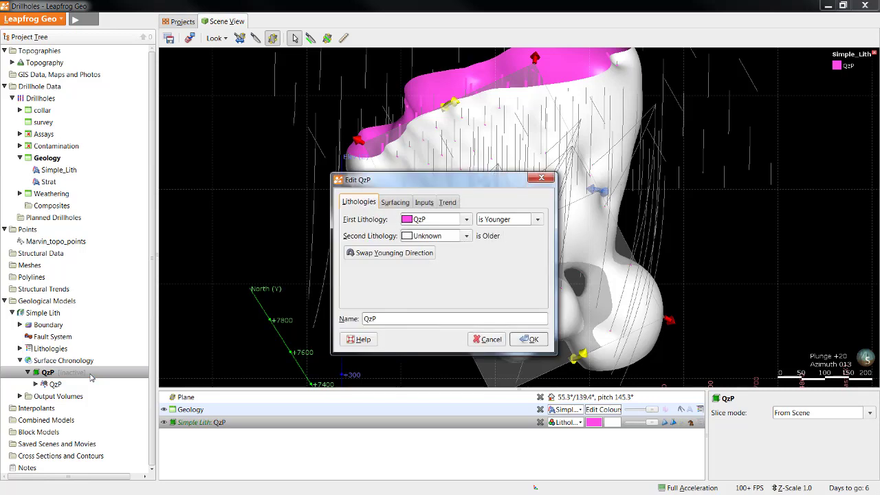
{"action": "left_click", "coordinate": [445, 202]}
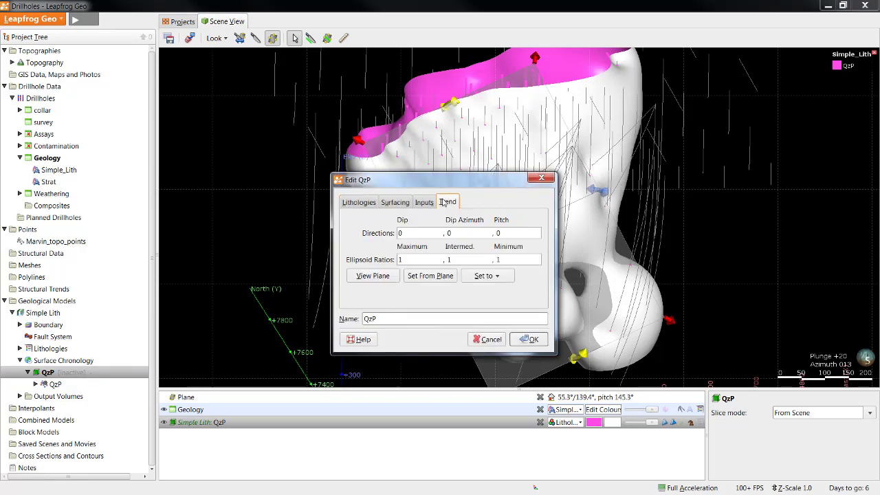
{"action": "left_click", "coordinate": [443, 276]}
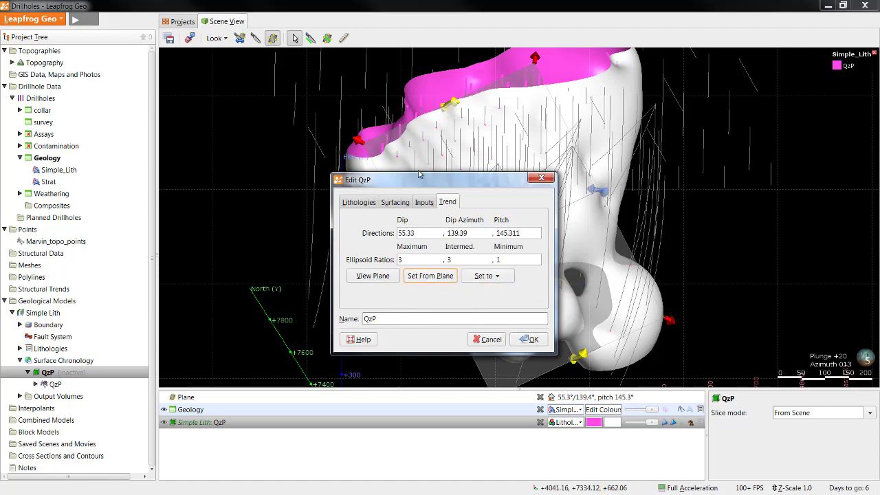
{"action": "left_click_drag", "start_coordinate": [461, 179], "coordinate": [724, 153]}
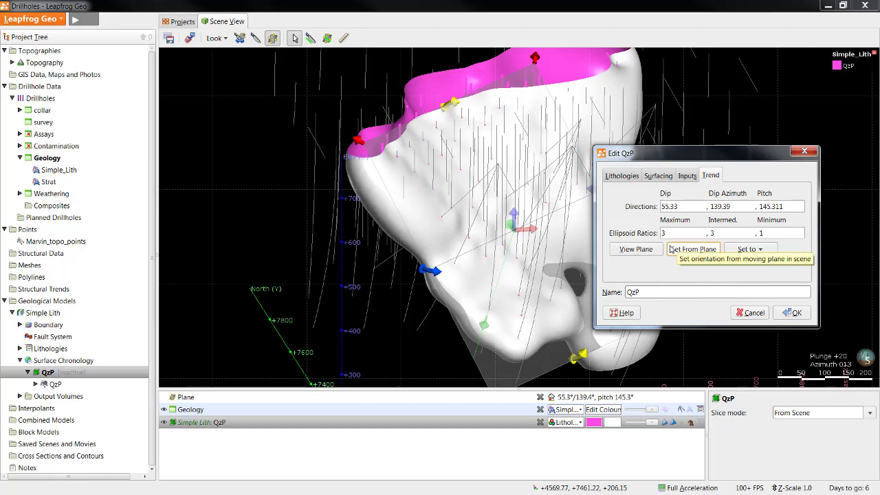
Apply the new trend to rebuild the QzP surface and orbit to inspect it.
{"action": "left_click", "coordinate": [791, 313]}
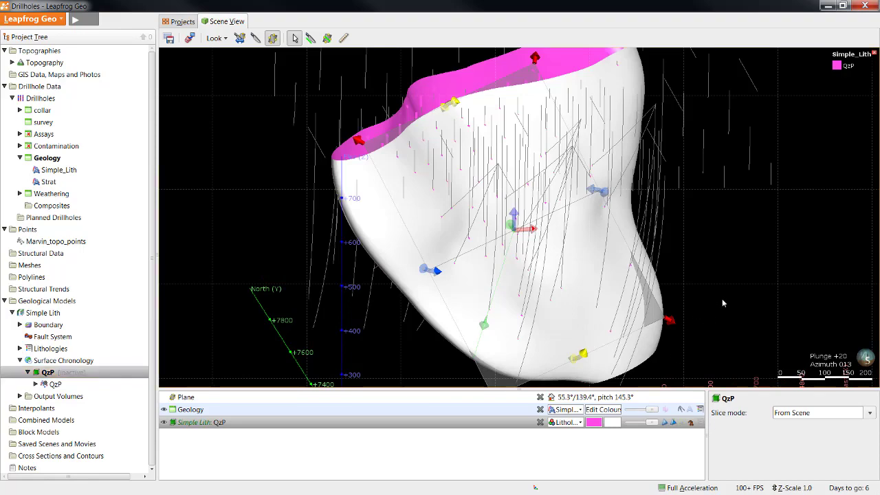
{"action": "left_click_drag", "start_coordinate": [722, 299], "coordinate": [789, 311]}
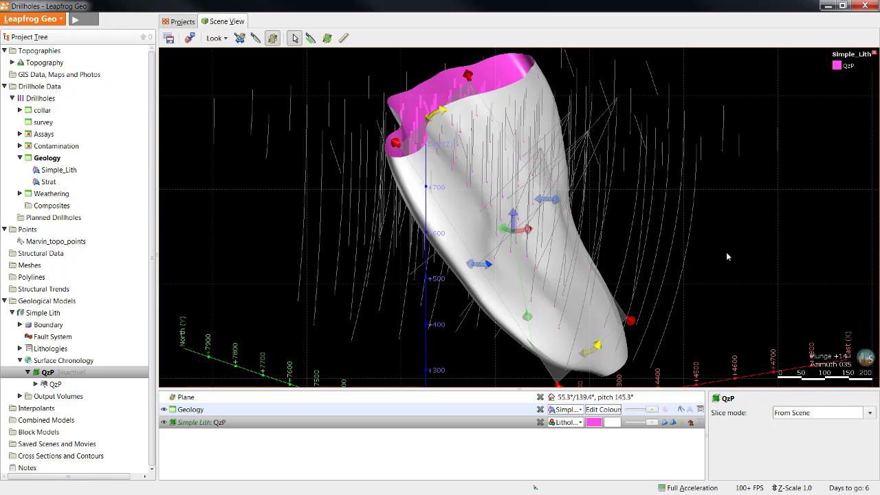
{"action": "left_click_drag", "start_coordinate": [694, 301], "coordinate": [645, 283]}
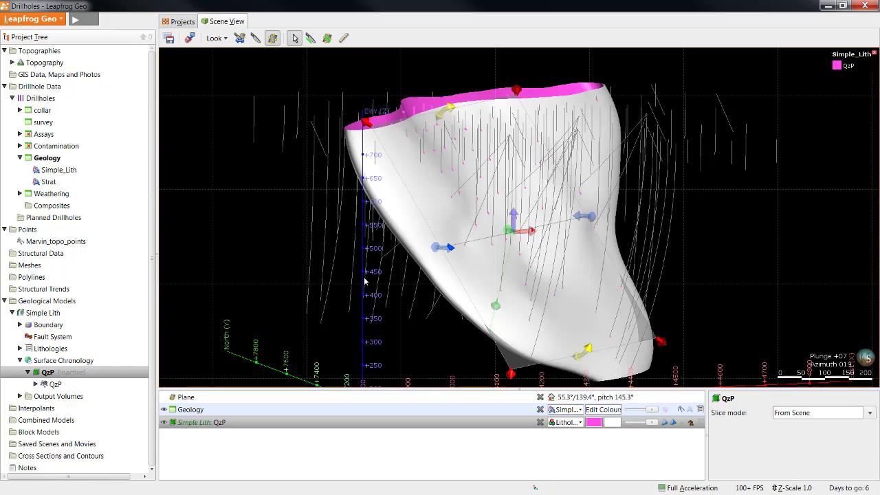
Recheck the QzP trend values in its settings, then close them keeping the trend.
{"action": "double_click", "coordinate": [105, 375]}
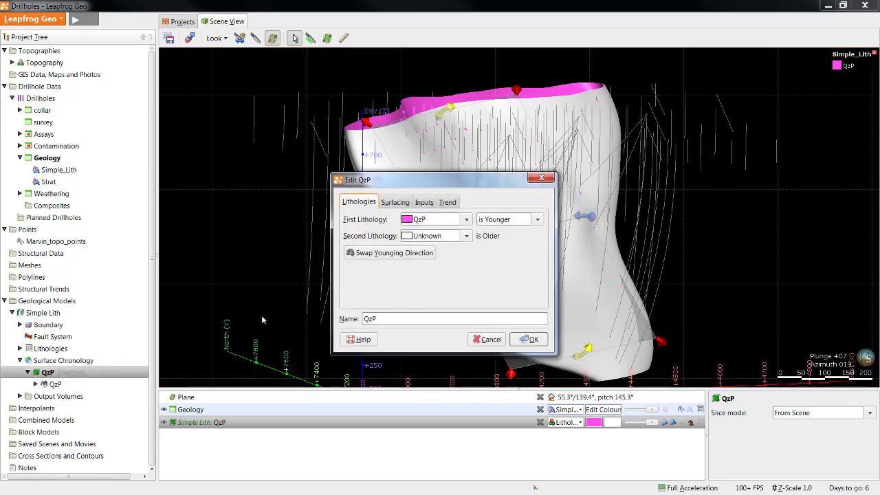
{"action": "left_click", "coordinate": [448, 202]}
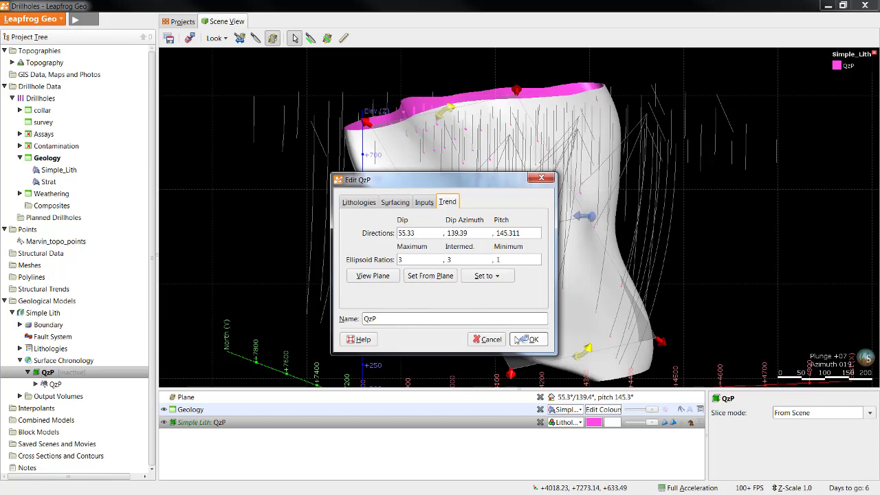
{"action": "left_click", "coordinate": [517, 339]}
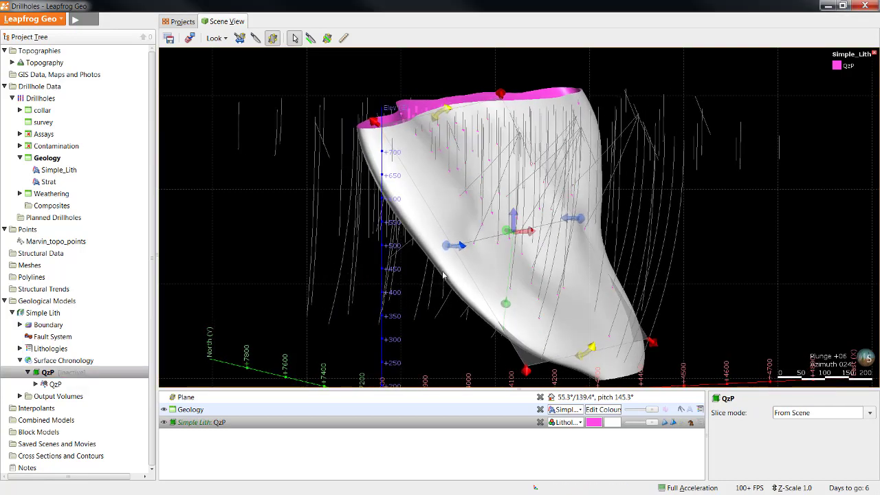
{"action": "left_click_drag", "start_coordinate": [444, 275], "coordinate": [456, 282]}
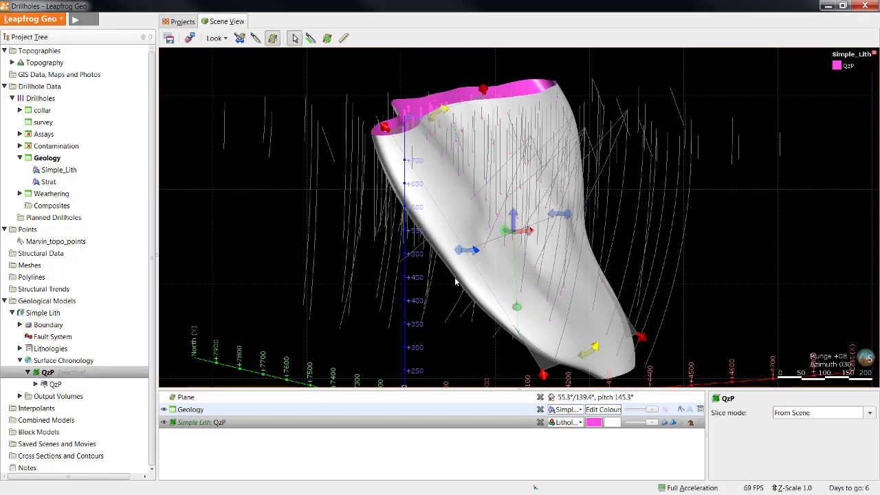
Remove the trend plane from the scene and hide the QzP surface, leaving pink QzP intervals.
{"action": "right_click", "coordinate": [70, 291]}
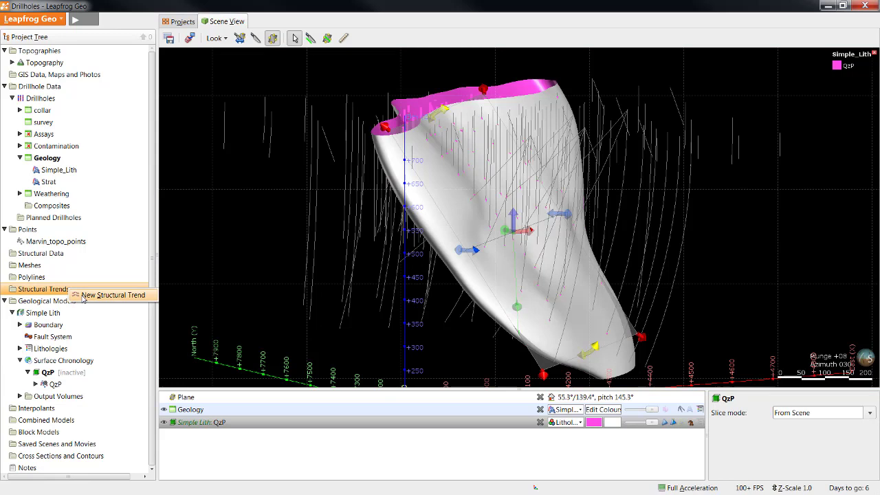
{"action": "left_click", "coordinate": [133, 269]}
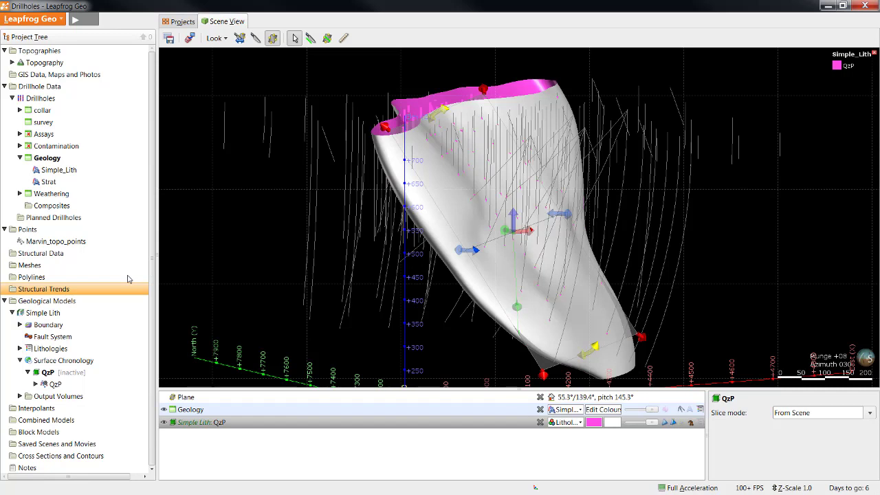
{"action": "left_click", "coordinate": [272, 37]}
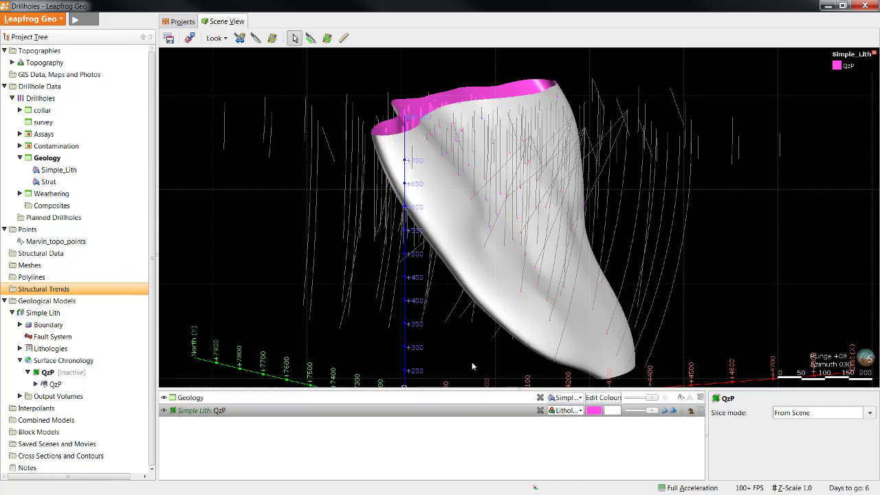
{"action": "left_click", "coordinate": [164, 410]}
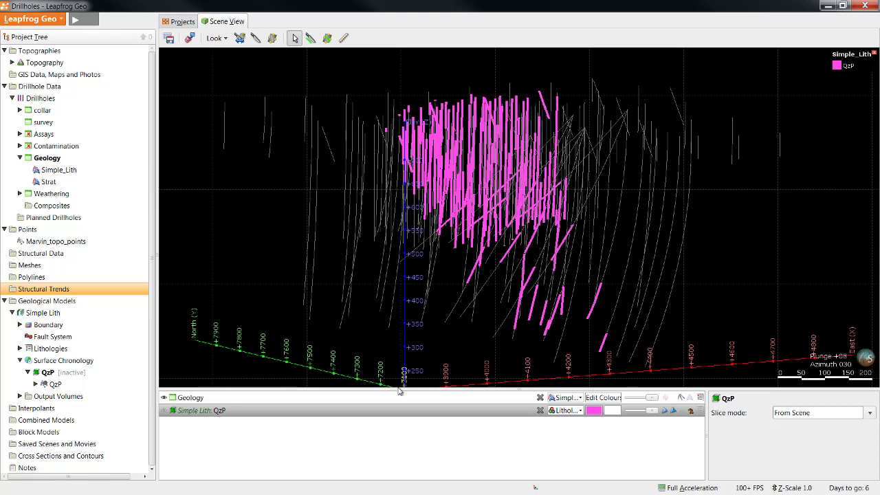
Define a GnD intrusion from base lithology with MiS exterior and QzP ignored as younger.
{"action": "right_click", "coordinate": [71, 362]}
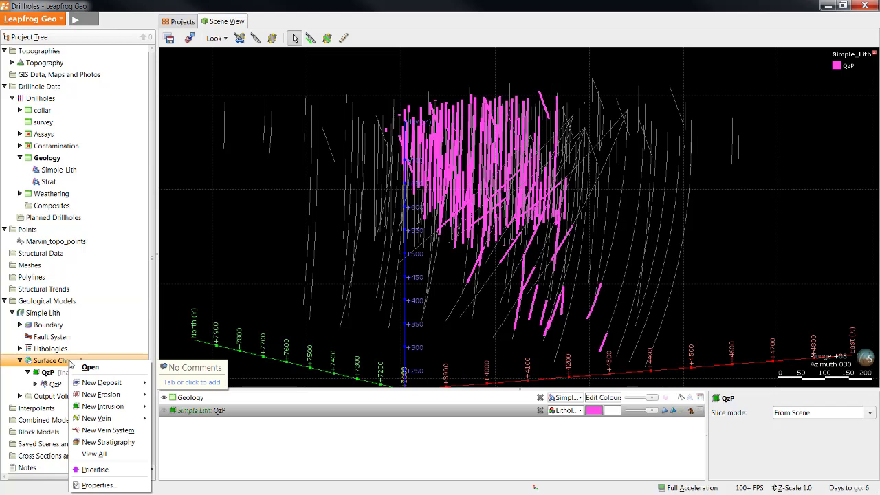
{"action": "mouse_move", "coordinate": [126, 409]}
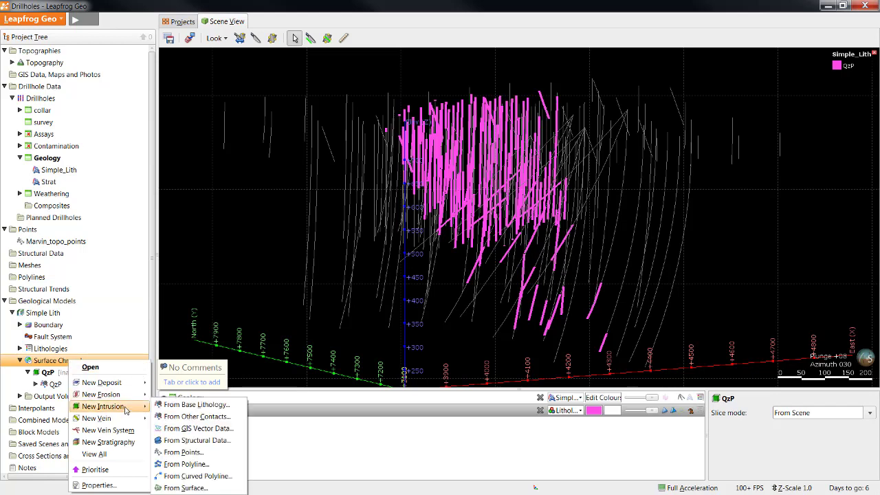
{"action": "left_click", "coordinate": [221, 407]}
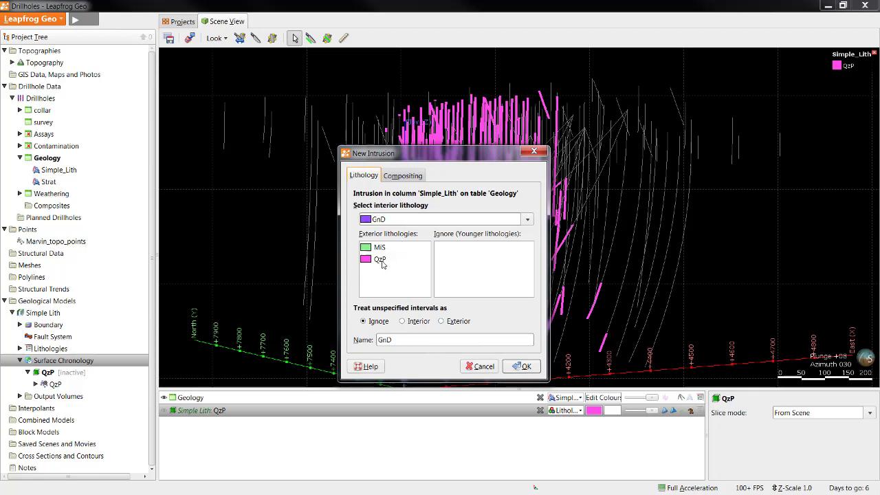
{"action": "left_click", "coordinate": [386, 265]}
{"action": "left_click_drag", "start_coordinate": [402, 266], "coordinate": [492, 266]}
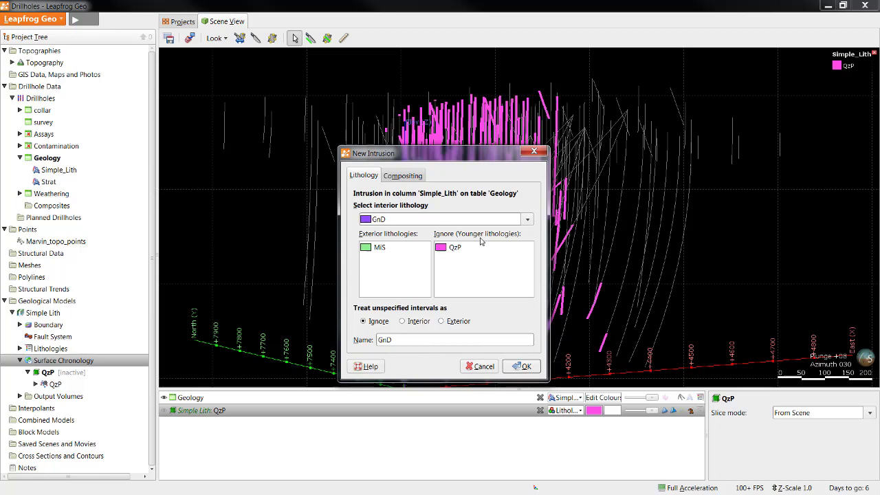
Create the GnD intrusion and colour only the GnD intervals on the drillholes, hiding QzP.
{"action": "left_click", "coordinate": [521, 374]}
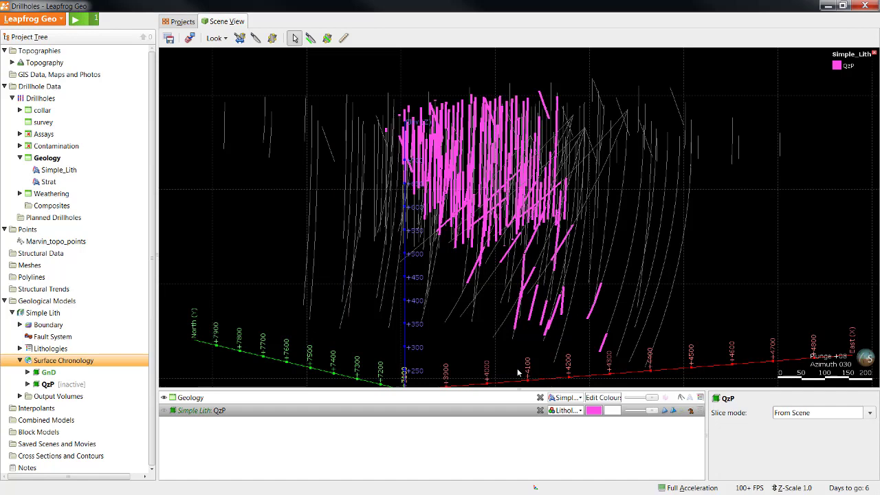
{"action": "left_click", "coordinate": [603, 397]}
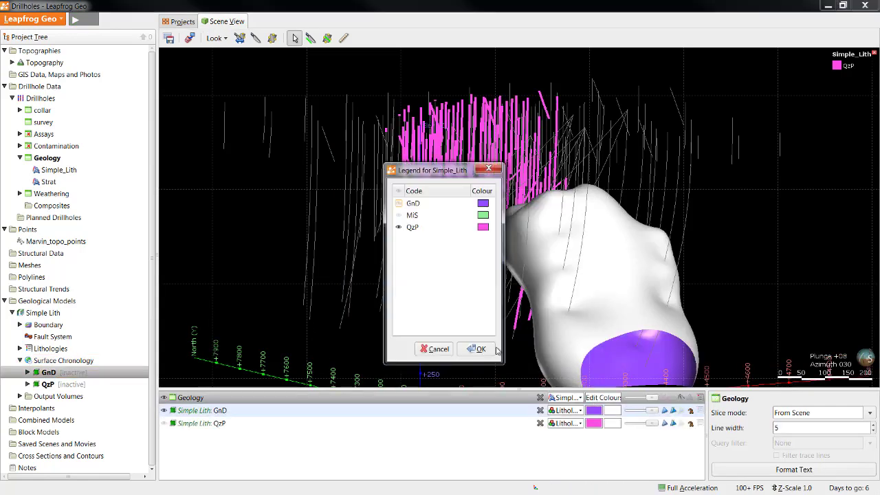
{"action": "left_click", "coordinate": [399, 204]}
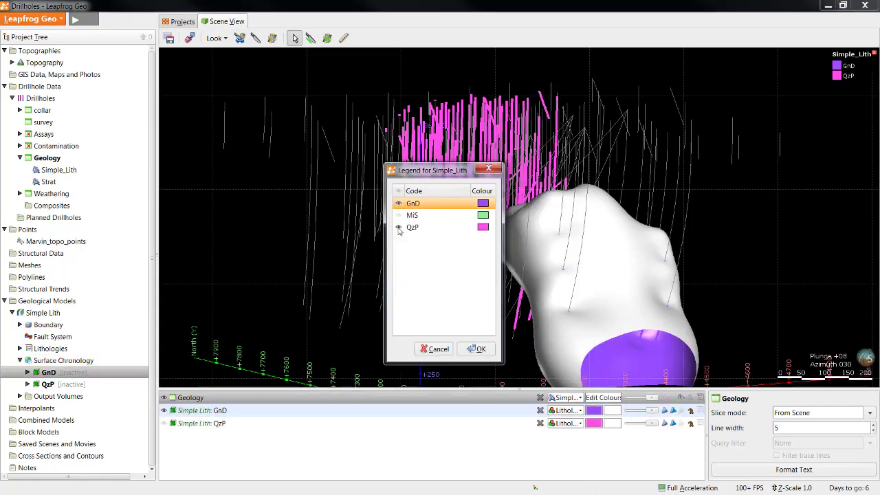
{"action": "left_click", "coordinate": [399, 227]}
{"action": "left_click", "coordinate": [482, 349]}
{"action": "left_click_drag", "start_coordinate": [564, 261], "coordinate": [368, 388]}
Hide the GnD surface and draw a plane along the GnD intervals (dip 43.85° towards 175.15°).
{"action": "left_click", "coordinate": [172, 414]}
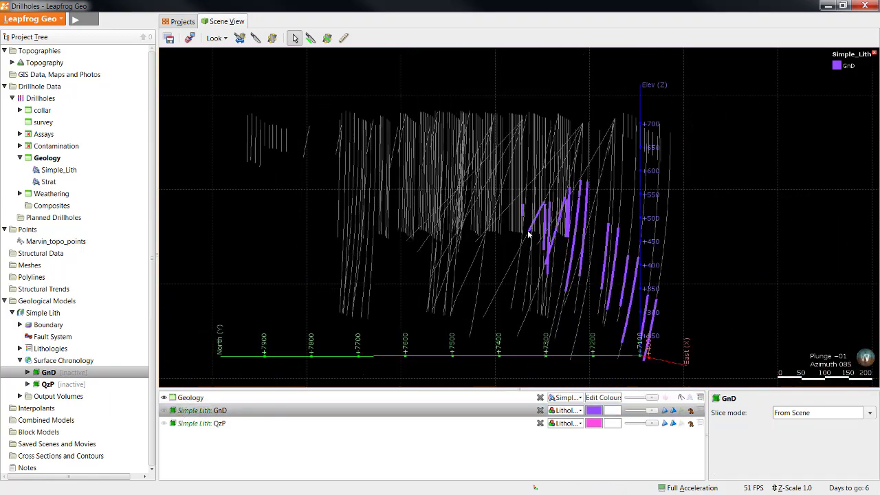
{"action": "left_click", "coordinate": [273, 38]}
{"action": "left_click_drag", "start_coordinate": [531, 203], "coordinate": [657, 327]}
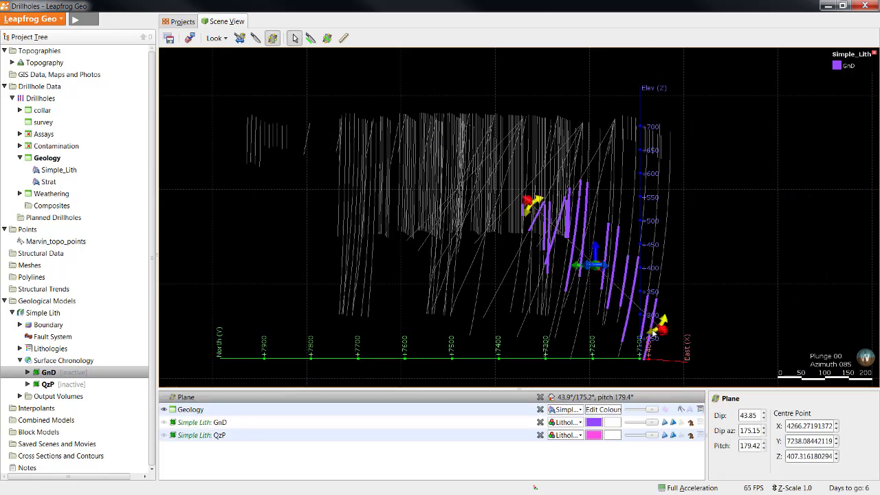
Set the GnD trend from the plane (43.85, 175.15, 179.42) with ellipsoid ratios 2, 2, 1.
{"action": "double_click", "coordinate": [69, 376]}
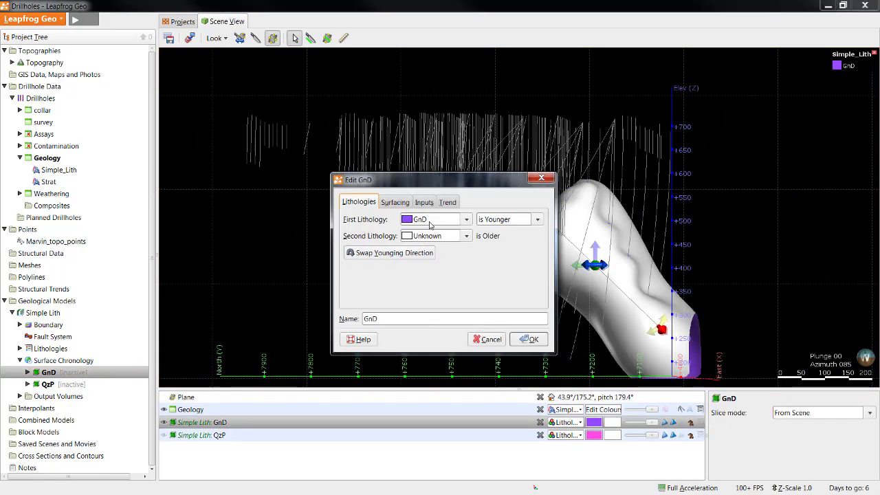
{"action": "left_click", "coordinate": [448, 203]}
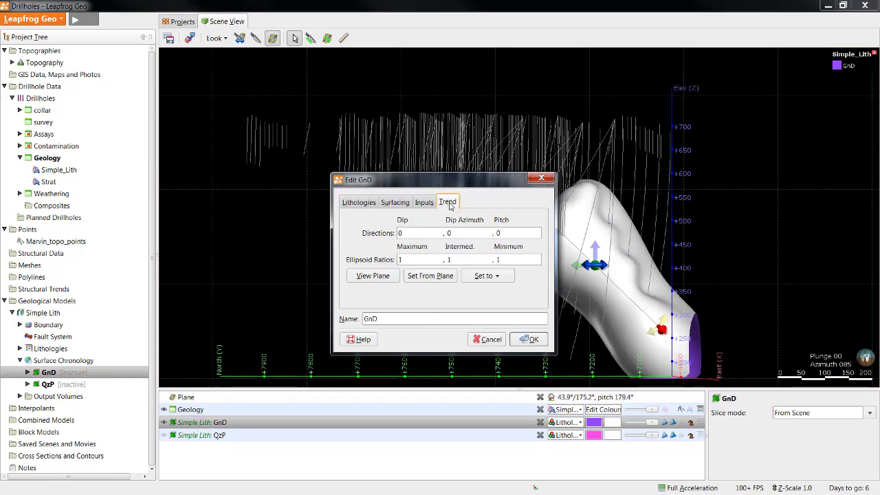
{"action": "left_click", "coordinate": [433, 275]}
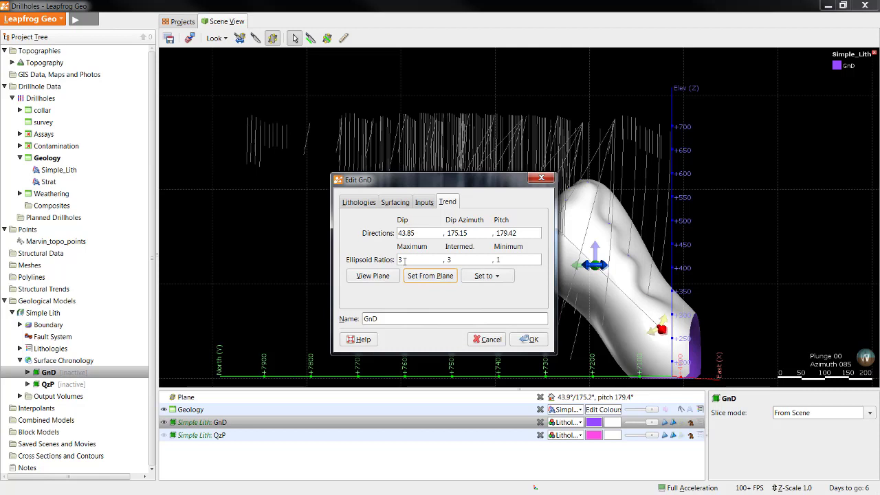
{"action": "left_click_drag", "start_coordinate": [405, 261], "coordinate": [391, 259]}
{"action": "left_click_drag", "start_coordinate": [455, 258], "coordinate": [444, 259]}
{"action": "type", "text": "2"}
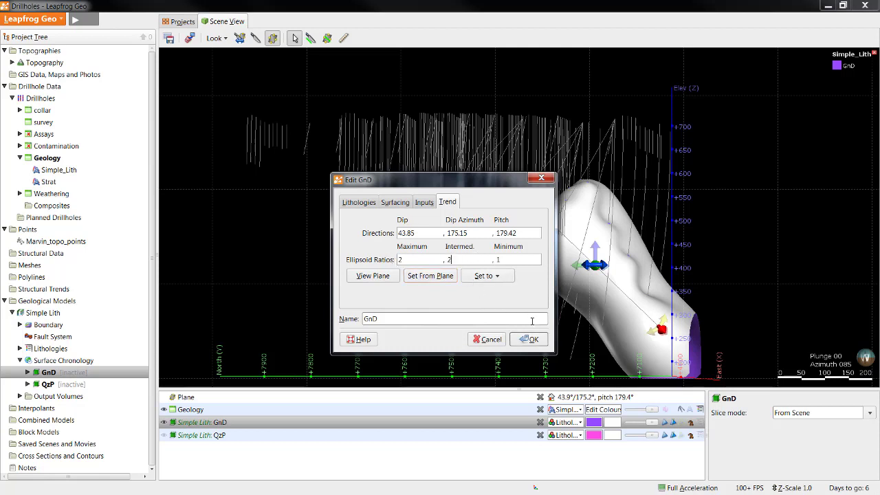
{"action": "left_click", "coordinate": [533, 340]}
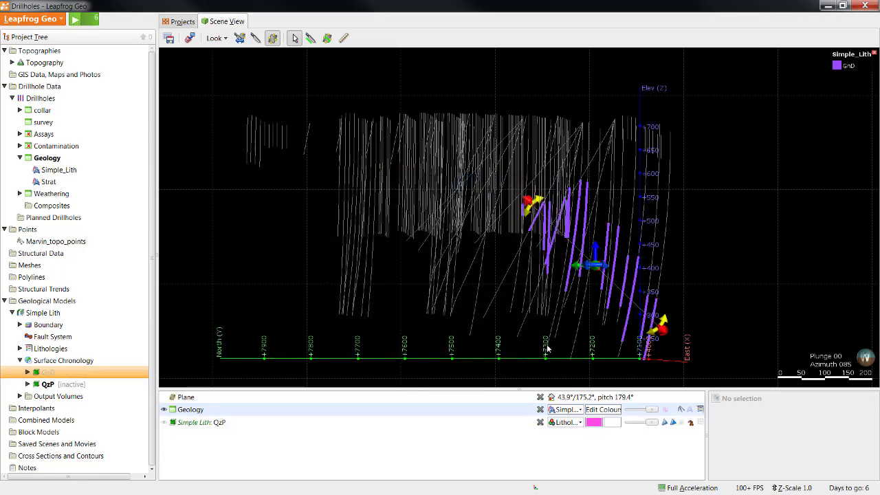
{"action": "left_click_drag", "start_coordinate": [580, 292], "coordinate": [570, 330]}
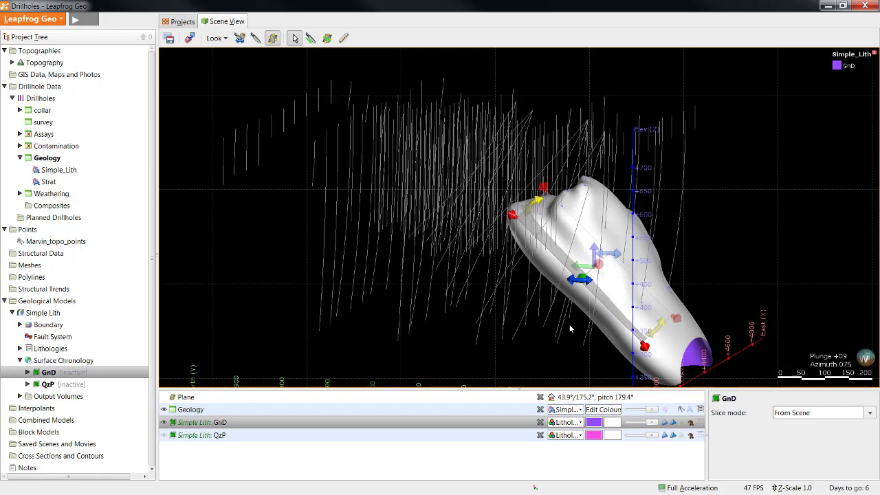
Turn on all Simple_Lith lithology codes on the drillholes.
{"action": "left_click", "coordinate": [593, 411]}
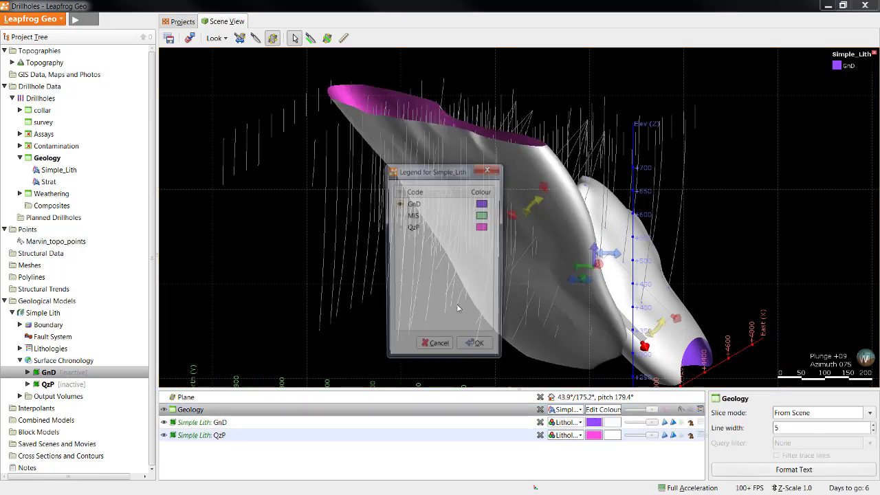
{"action": "left_click", "coordinate": [399, 202]}
{"action": "left_click", "coordinate": [399, 191]}
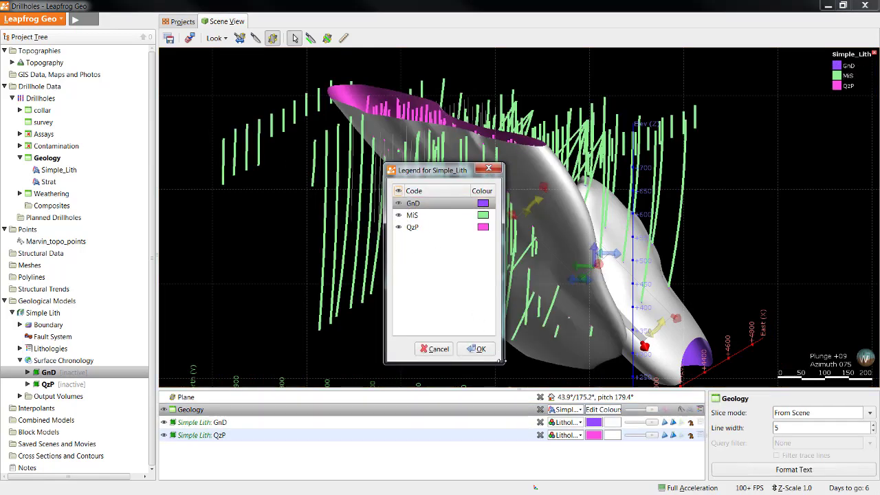
{"action": "left_click", "coordinate": [483, 349]}
{"action": "left_click_drag", "start_coordinate": [495, 340], "coordinate": [578, 290]}
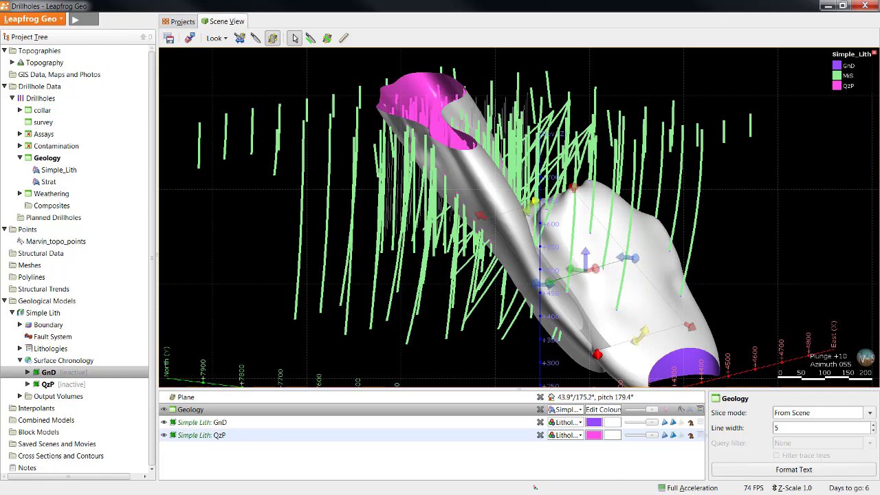
Orbit to check the GnD and QzP surfaces against the green MiS intervals from several angles.
{"action": "left_click_drag", "start_coordinate": [551, 261], "coordinate": [455, 166]}
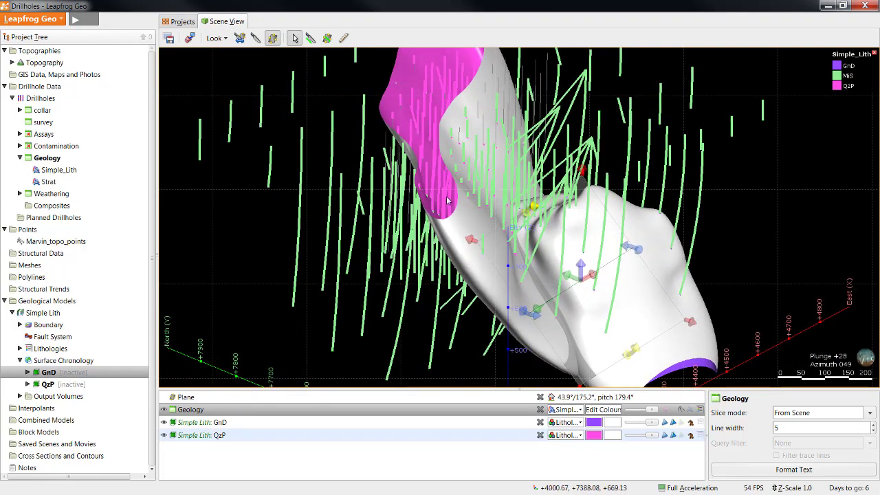
{"action": "left_click_drag", "start_coordinate": [465, 229], "coordinate": [608, 241]}
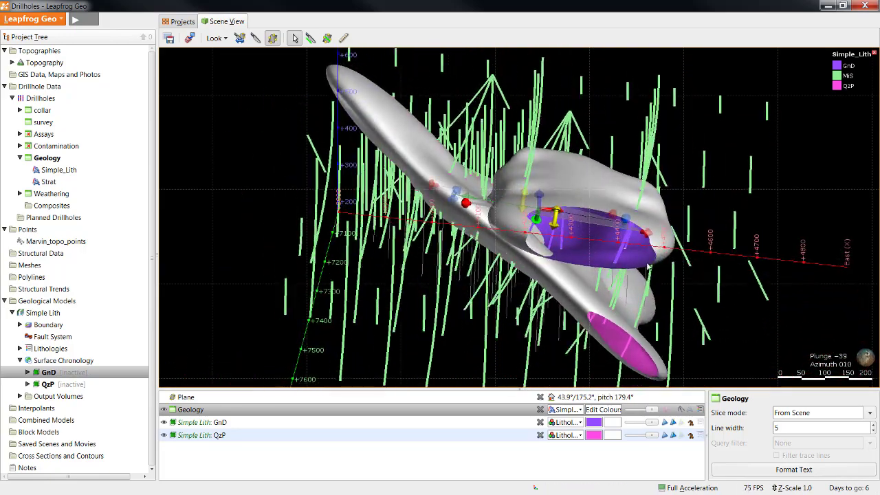
{"action": "left_click_drag", "start_coordinate": [517, 155], "coordinate": [428, 109]}
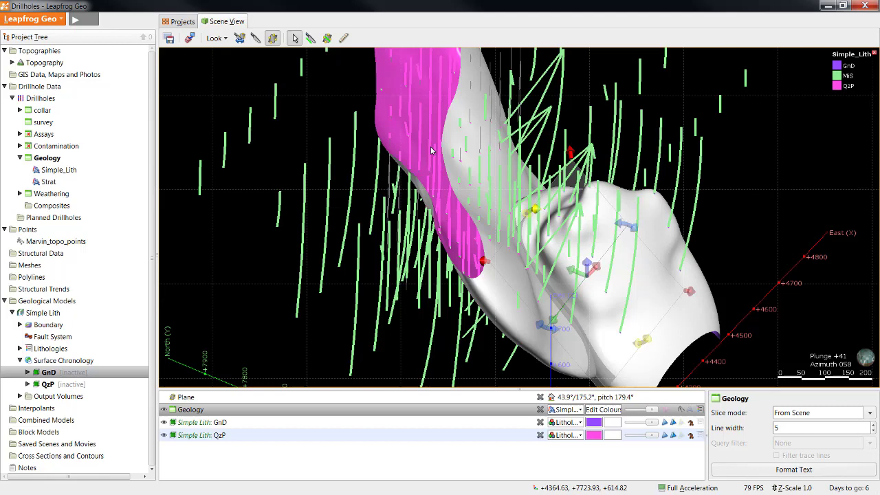
{"action": "left_click_drag", "start_coordinate": [529, 256], "coordinate": [484, 206]}
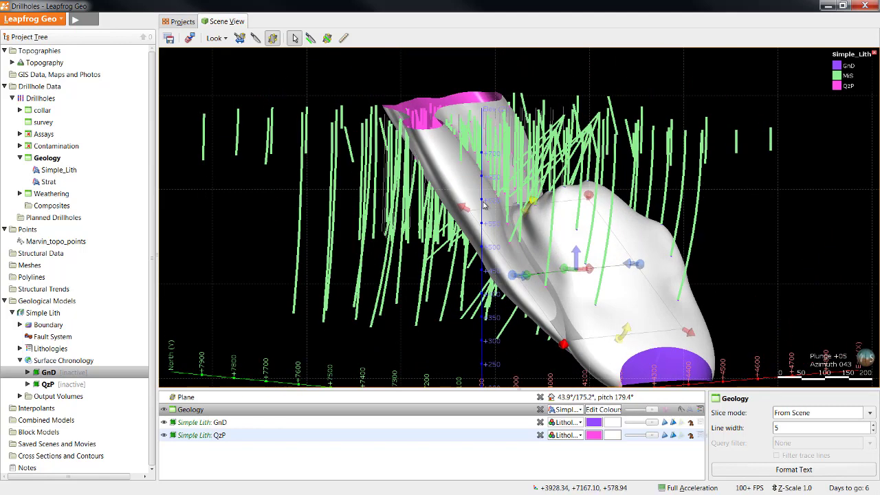
{"action": "double_click", "coordinate": [101, 351]}
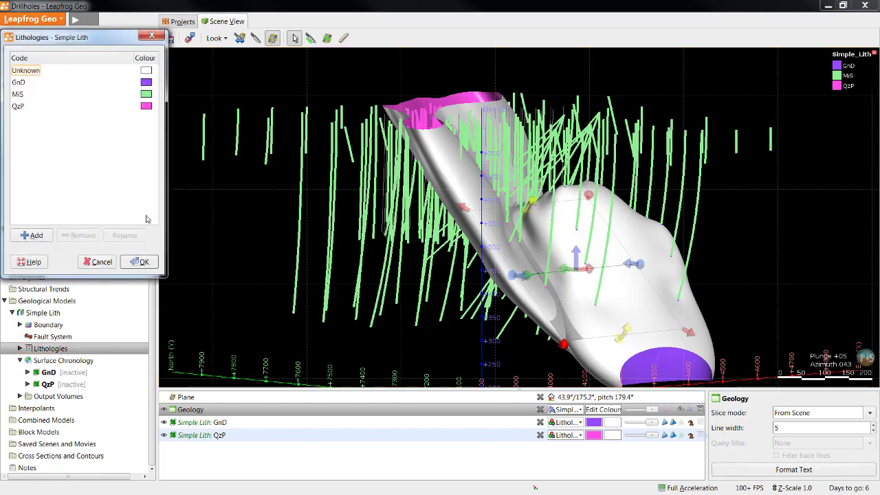
{"action": "left_click", "coordinate": [137, 262]}
{"action": "left_click_drag", "start_coordinate": [451, 251], "coordinate": [474, 273]}
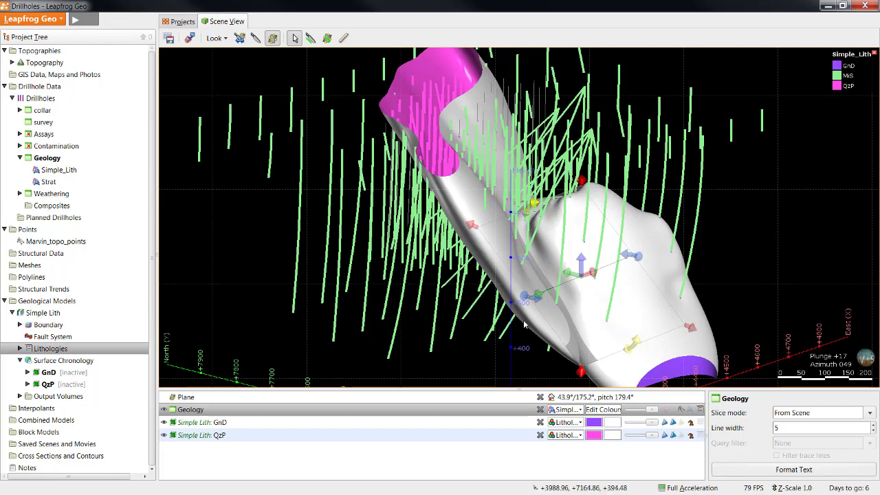
{"action": "left_click_drag", "start_coordinate": [482, 288], "coordinate": [595, 269]}
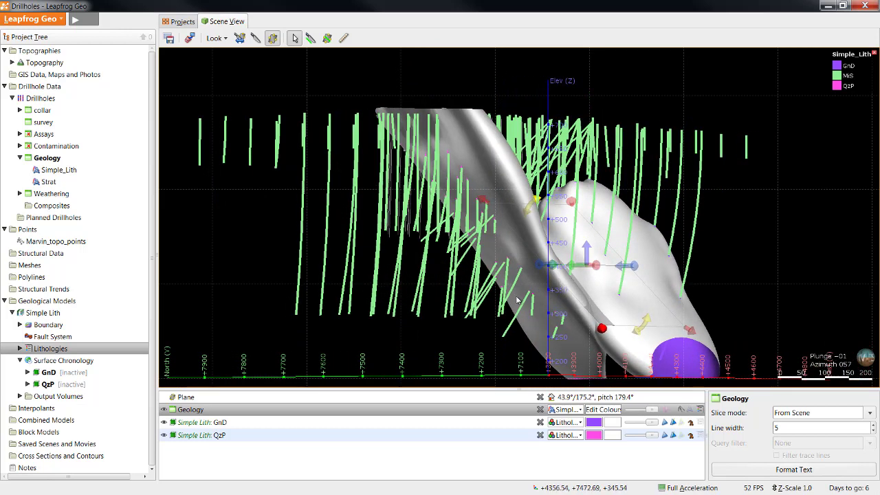
Make QzP younger than GnD in the surface chronology with both contact surfaces active.
{"action": "double_click", "coordinate": [74, 362]}
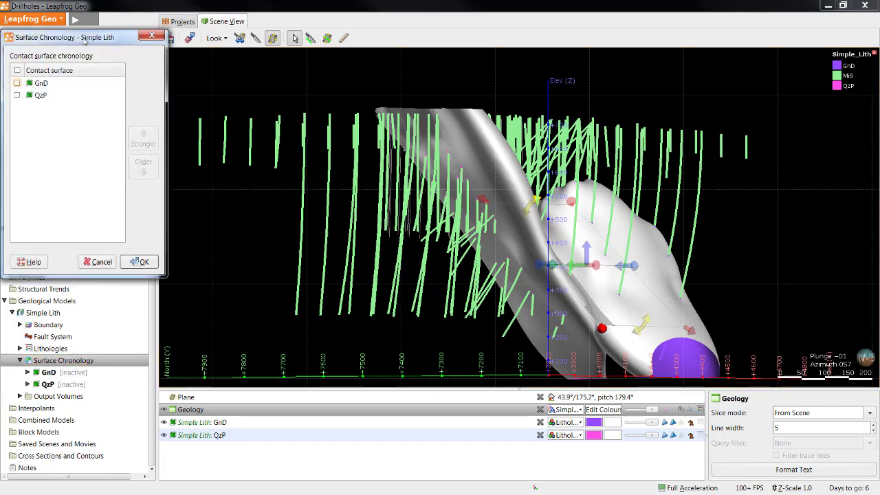
{"action": "left_click_drag", "start_coordinate": [84, 42], "coordinate": [268, 128]}
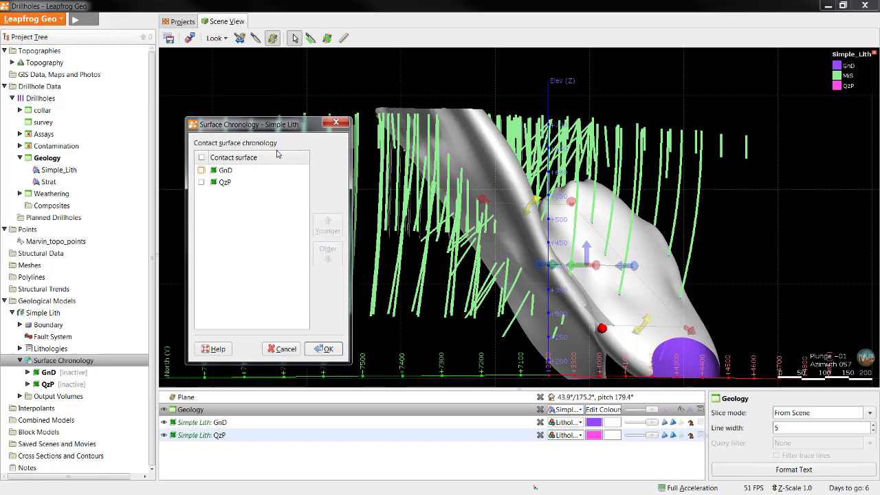
{"action": "left_click", "coordinate": [234, 185]}
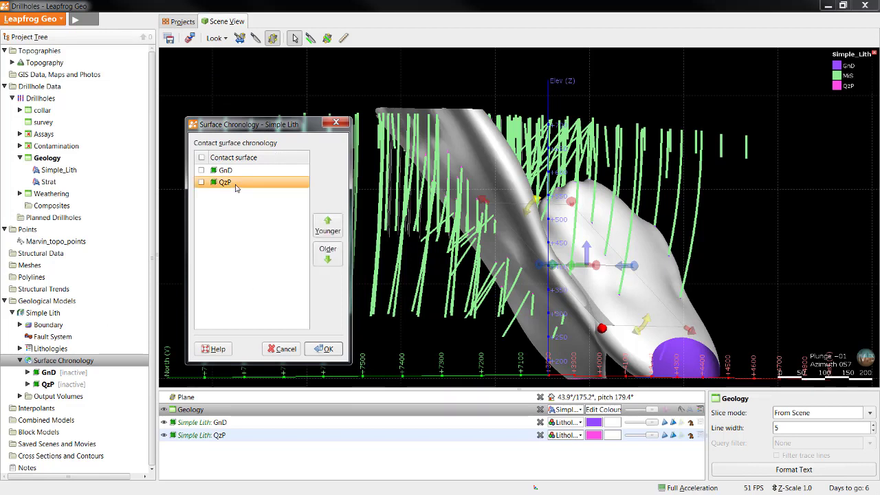
{"action": "left_click", "coordinate": [331, 229]}
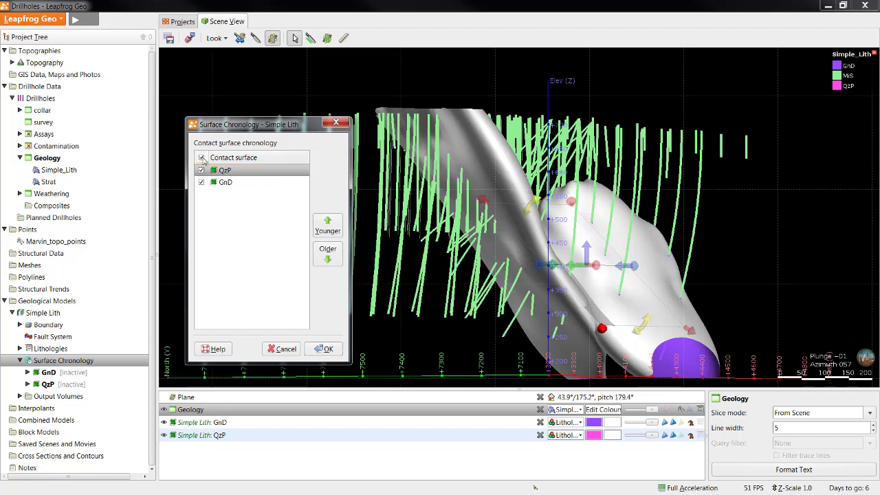
{"action": "left_click", "coordinate": [201, 170]}
{"action": "left_click", "coordinate": [201, 182]}
{"action": "left_click", "coordinate": [323, 349]}
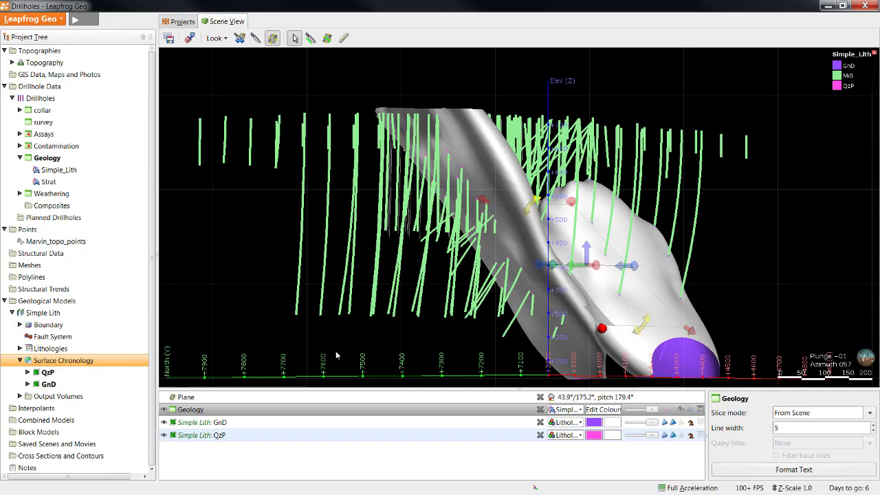
Remove the GnD and QzP contact surfaces from the scene.
{"action": "left_click", "coordinate": [20, 396]}
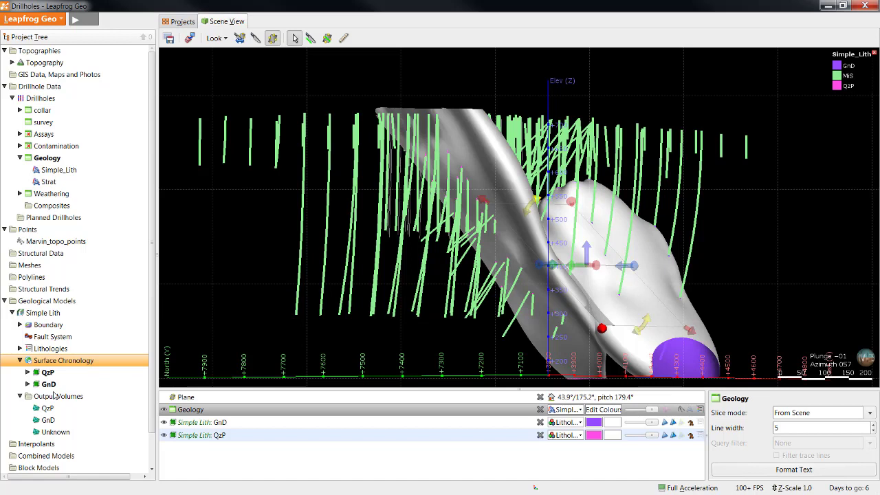
{"action": "left_click", "coordinate": [234, 423], "text": "shift"}
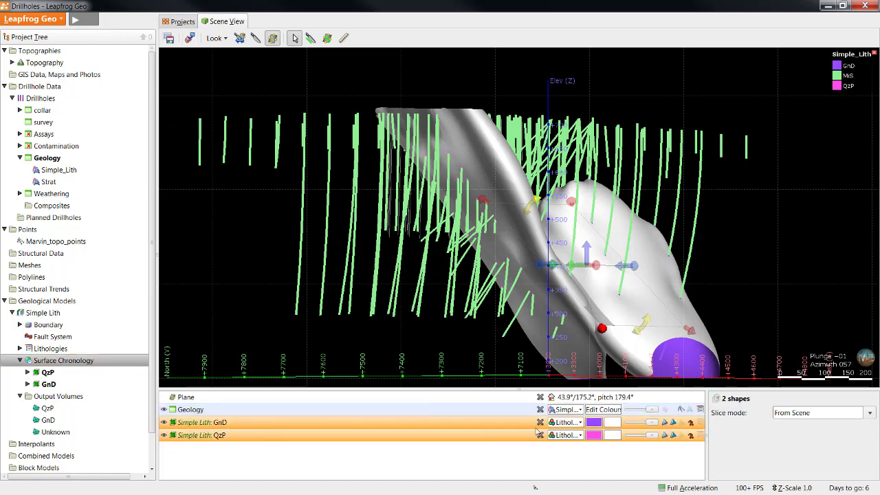
{"action": "left_click", "coordinate": [540, 434]}
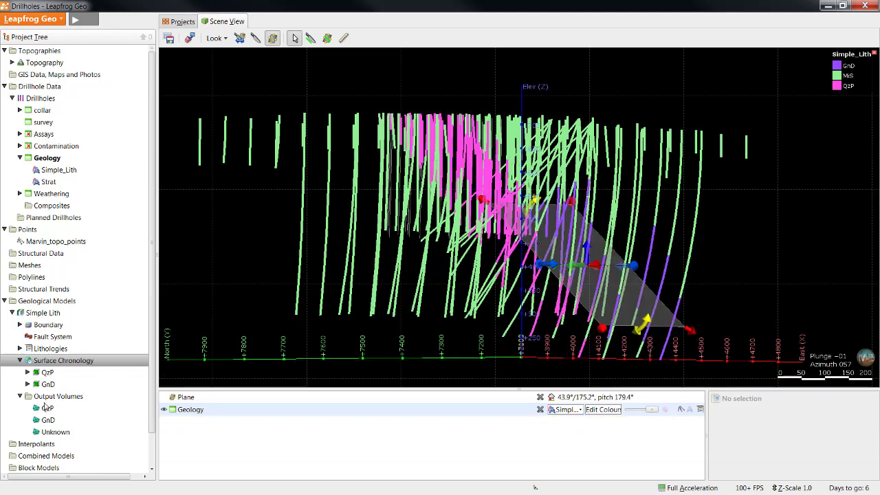
Add the QzP, GnD and Unknown output volumes to the scene.
{"action": "left_click_drag", "start_coordinate": [46, 408], "coordinate": [487, 201]}
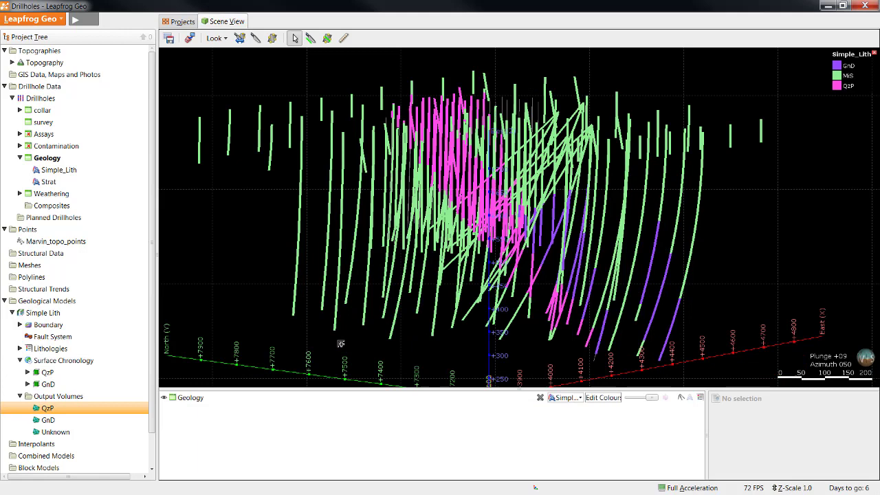
{"action": "left_click", "coordinate": [63, 422]}
{"action": "left_click_drag", "start_coordinate": [64, 422], "coordinate": [397, 325]}
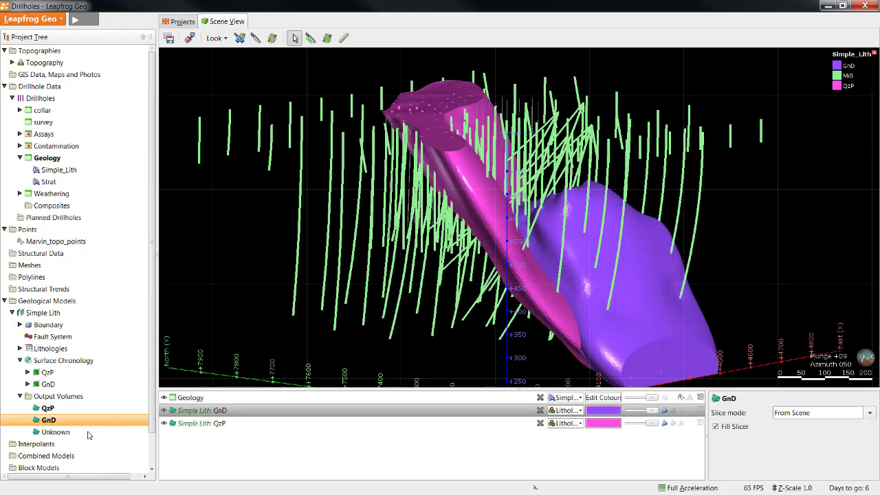
{"action": "left_click_drag", "start_coordinate": [55, 431], "coordinate": [396, 303]}
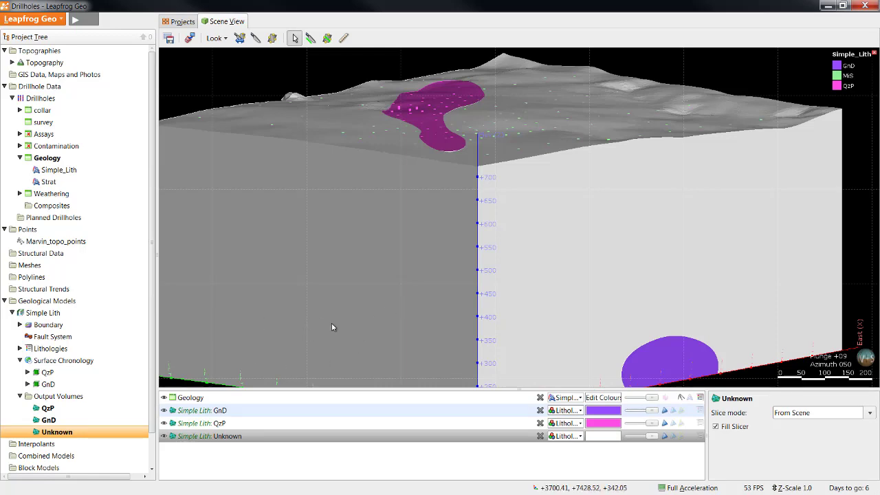
{"action": "left_click_drag", "start_coordinate": [434, 190], "coordinate": [440, 211]}
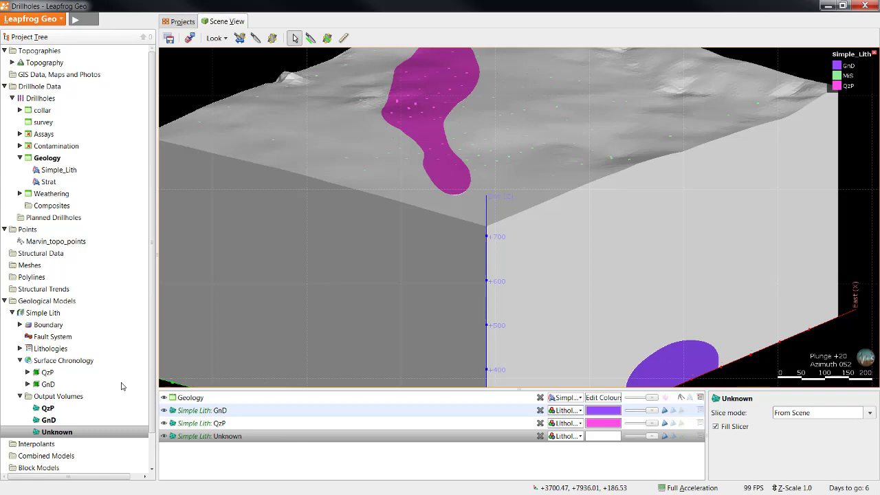
{"action": "left_click", "coordinate": [54, 385]}
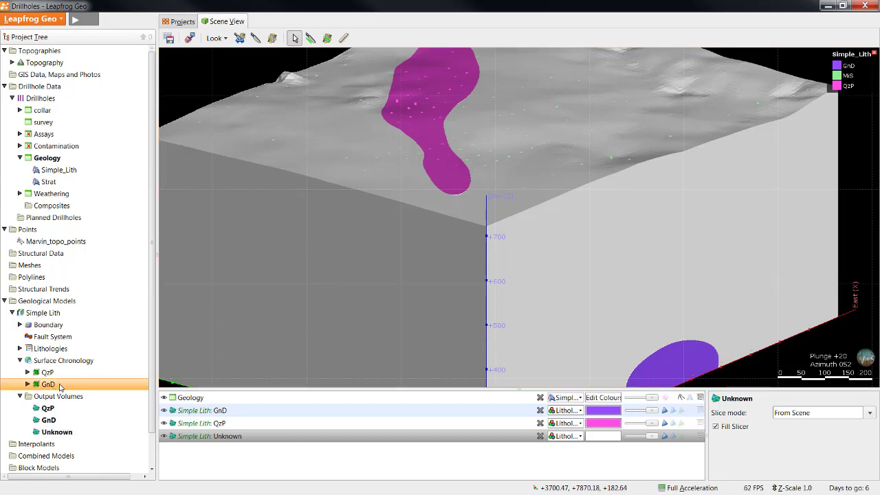
Set MiS as the GnD contact's older lithology and add the MiS volume to the scene.
{"action": "double_click", "coordinate": [59, 385]}
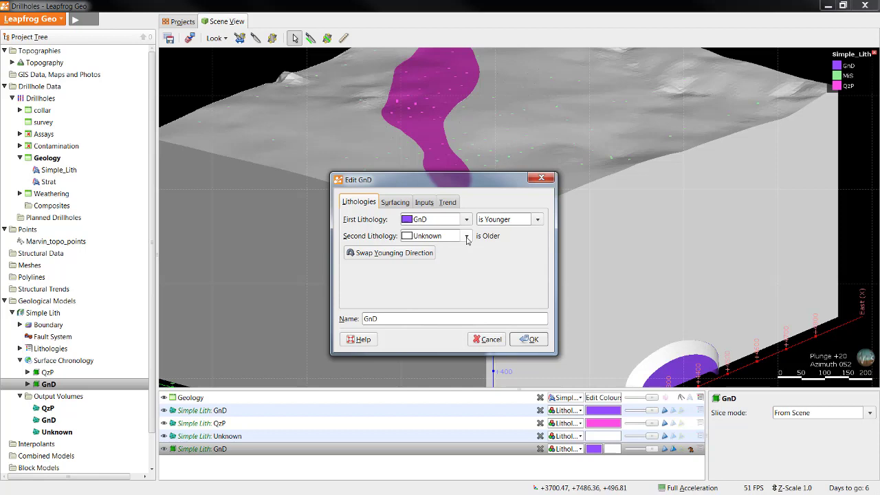
{"action": "left_click", "coordinate": [467, 238]}
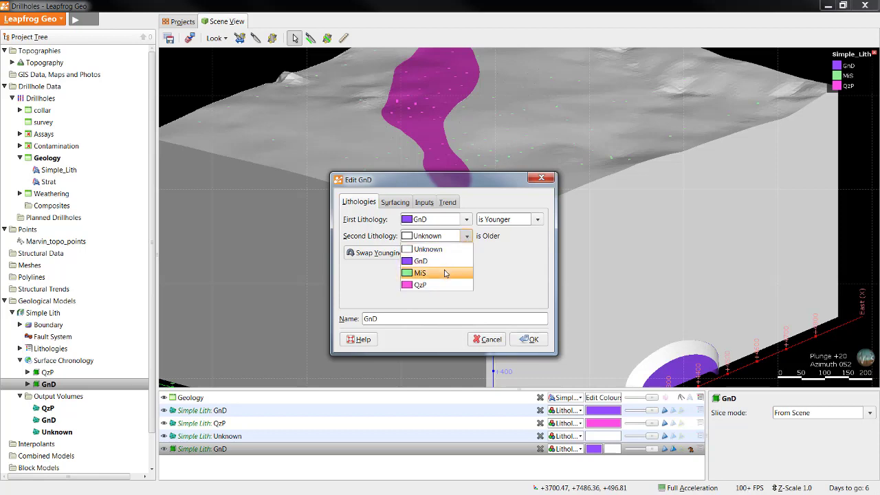
{"action": "left_click", "coordinate": [445, 274]}
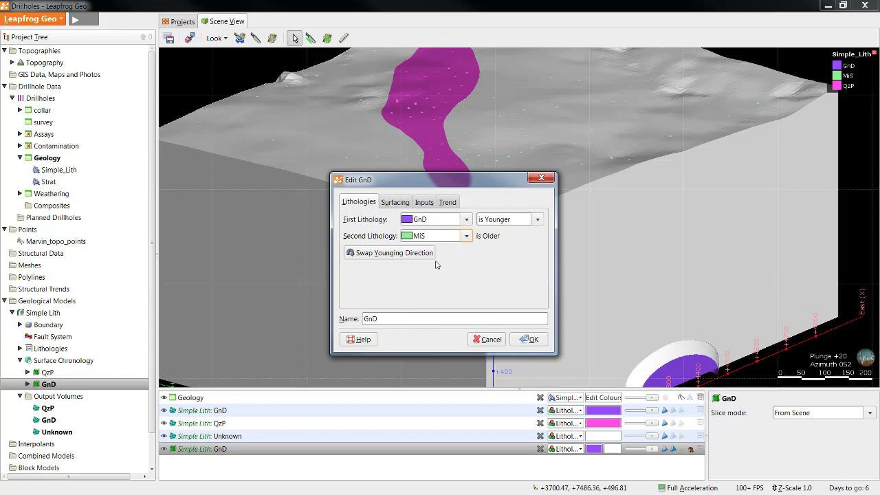
{"action": "left_click", "coordinate": [543, 342]}
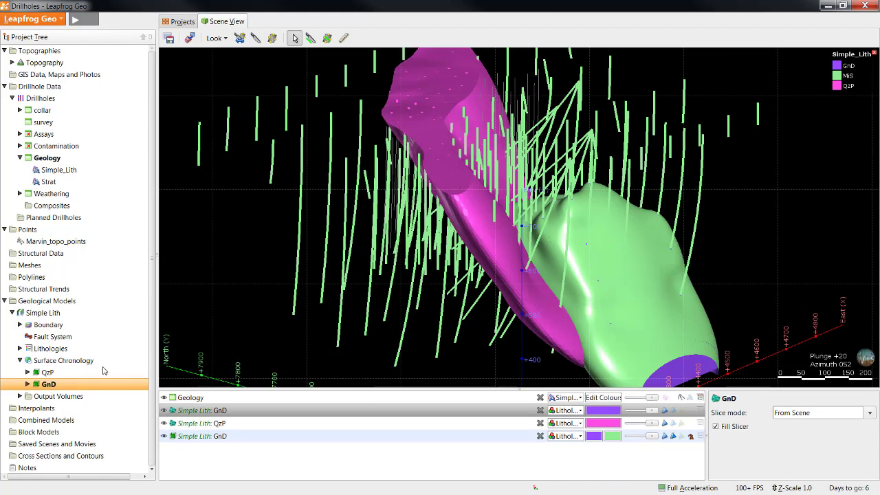
{"action": "left_click", "coordinate": [19, 396]}
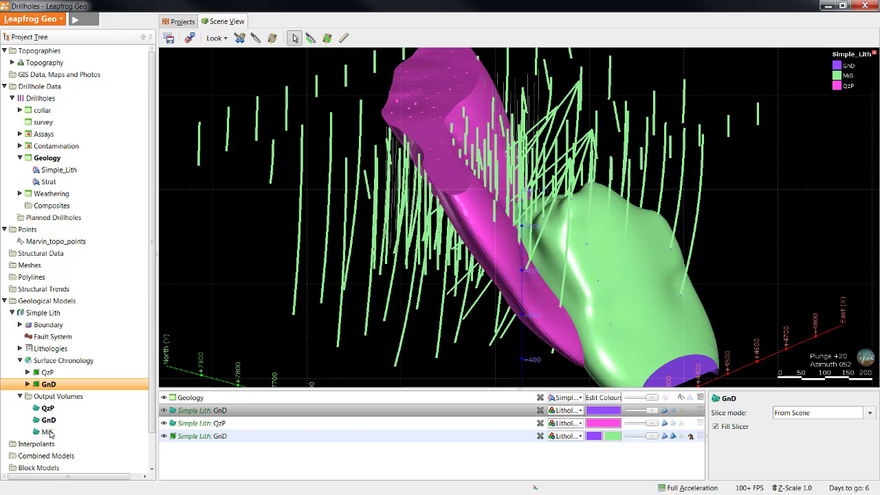
{"action": "left_click_drag", "start_coordinate": [47, 432], "coordinate": [286, 342]}
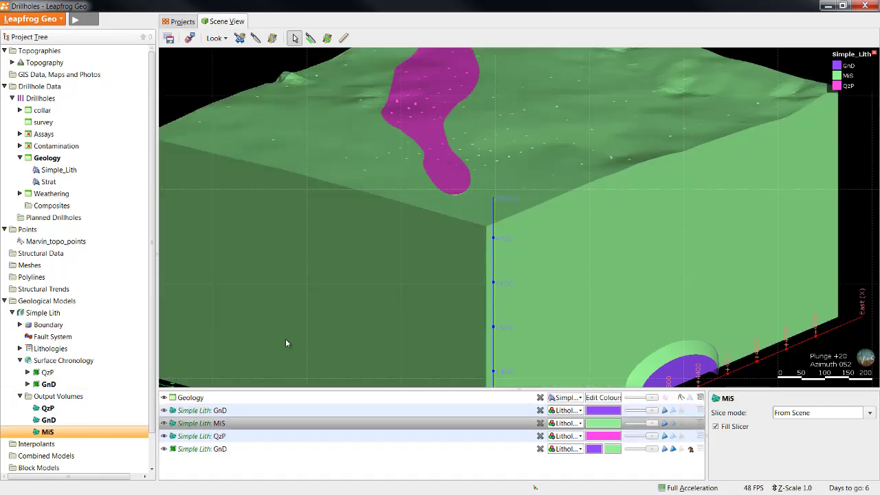
From plan view, cut a diagonal vertical slice (dip 90, azimuth 44.48) and view the section.
{"action": "left_click", "coordinate": [287, 361]}
{"action": "key", "text": "d"}
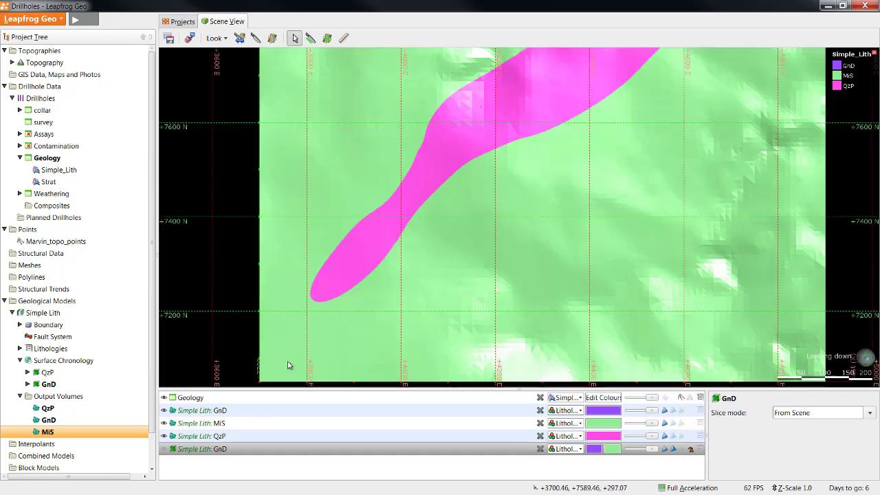
{"action": "left_click", "coordinate": [310, 38]}
{"action": "left_click_drag", "start_coordinate": [359, 89], "coordinate": [621, 365]}
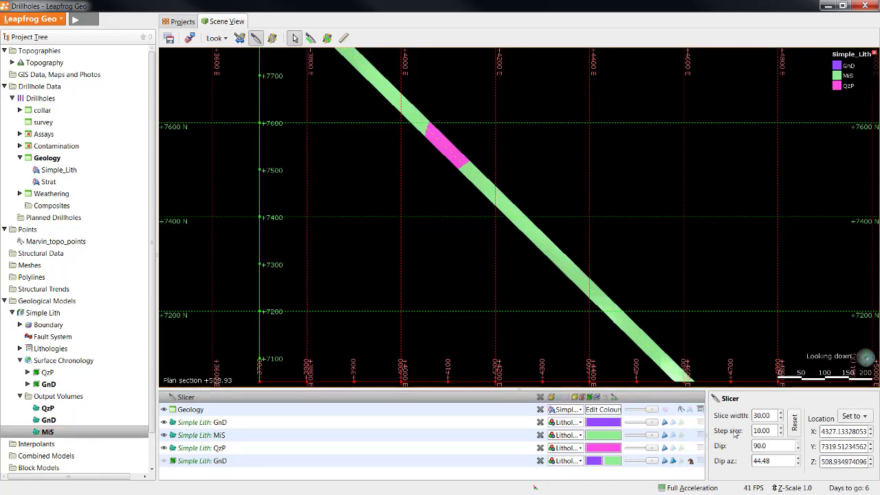
{"action": "key", "text": "l"}
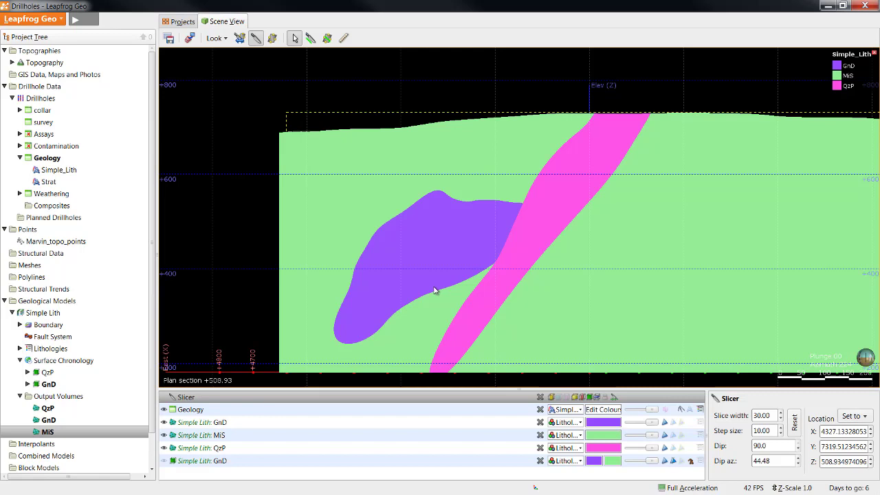
Show the GnD, MiS and QzP volumes unfilled on the slice and view them side-on.
{"action": "left_click", "coordinate": [245, 445], "text": "shift"}
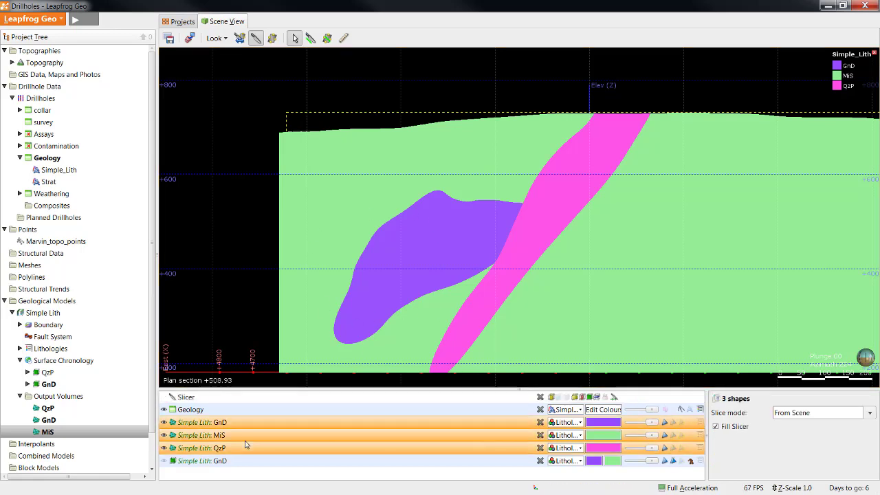
{"action": "left_click", "coordinate": [716, 427]}
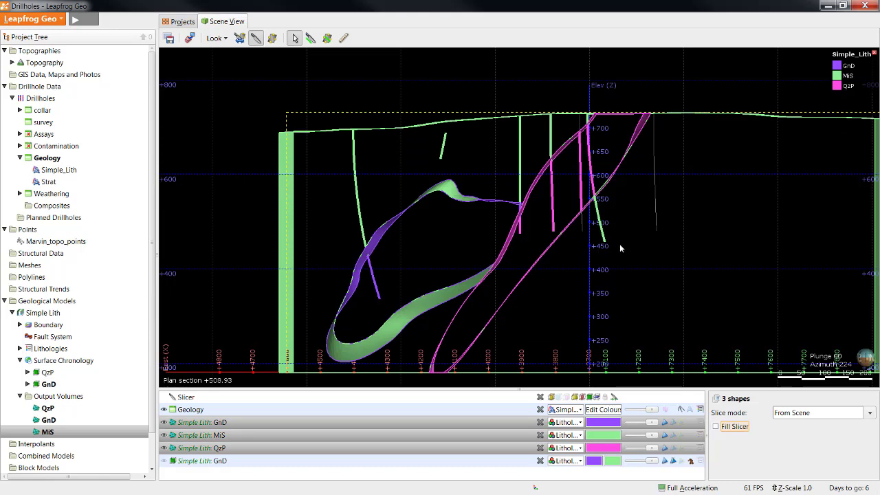
{"action": "left_click_drag", "start_coordinate": [619, 243], "coordinate": [644, 284]}
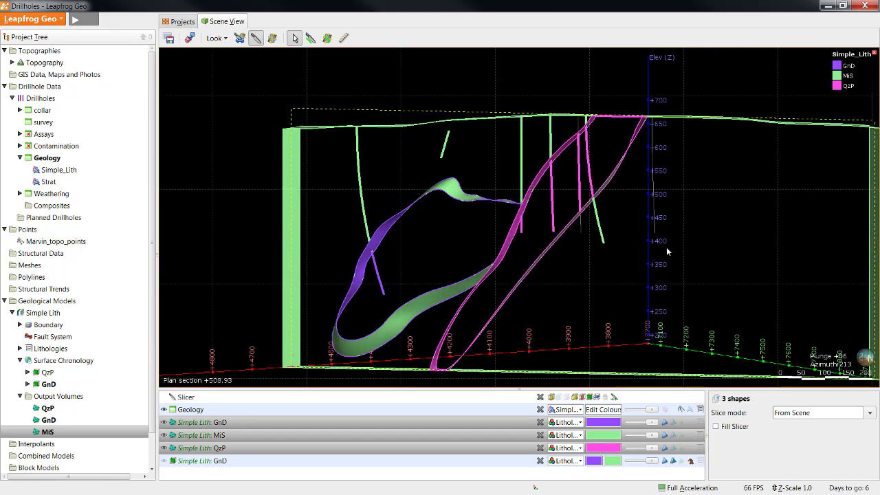
{"action": "left_click_drag", "start_coordinate": [680, 212], "coordinate": [727, 205]}
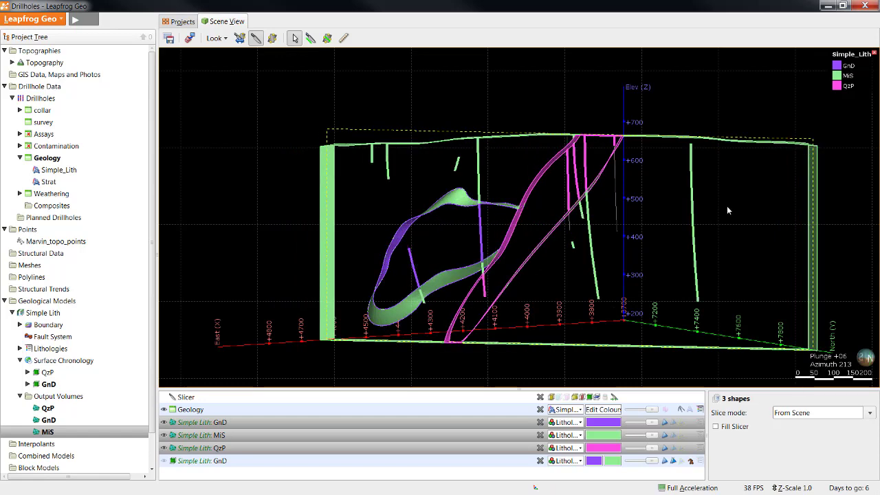